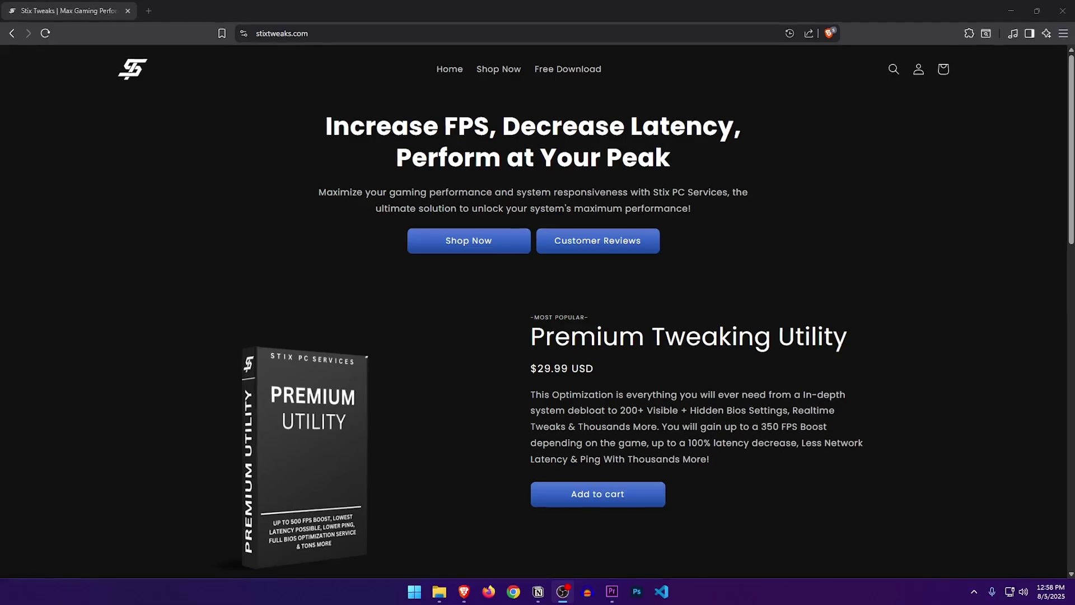
Look over the stixtweaks.com home page and the products on its Free Download page
scroll(506, 325, "down", 10)
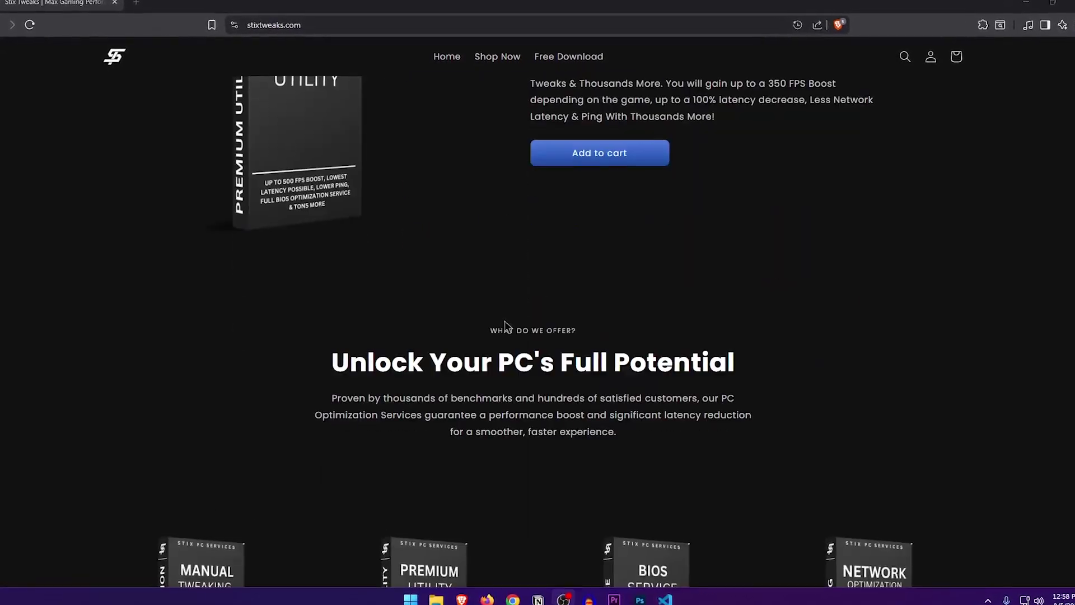
scroll(506, 325, "down", 5)
scroll(506, 326, "up", 8)
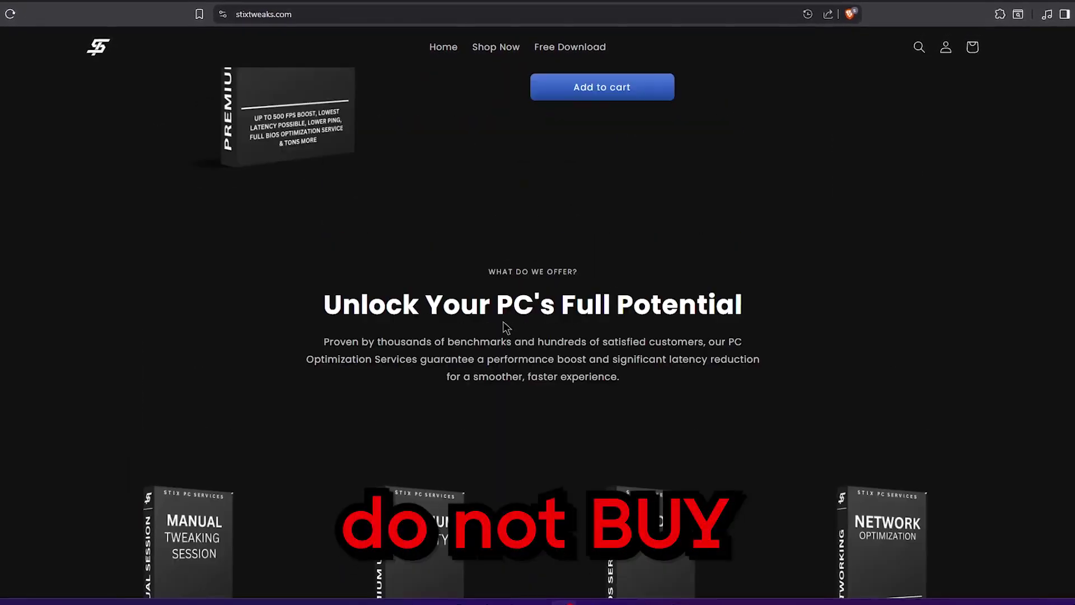
scroll(506, 325, "up", 8)
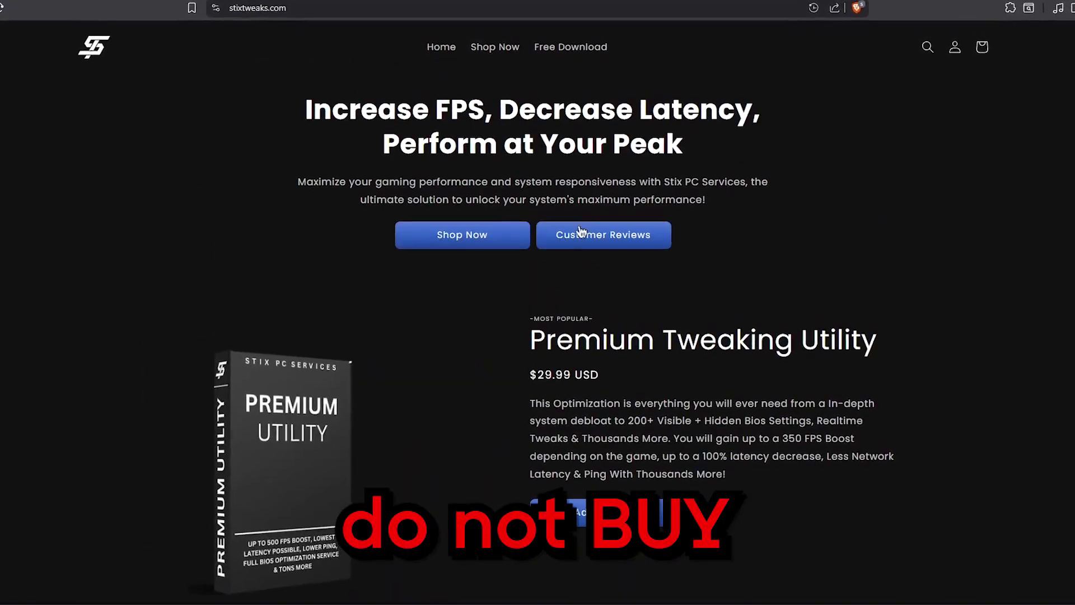
left_click(571, 48)
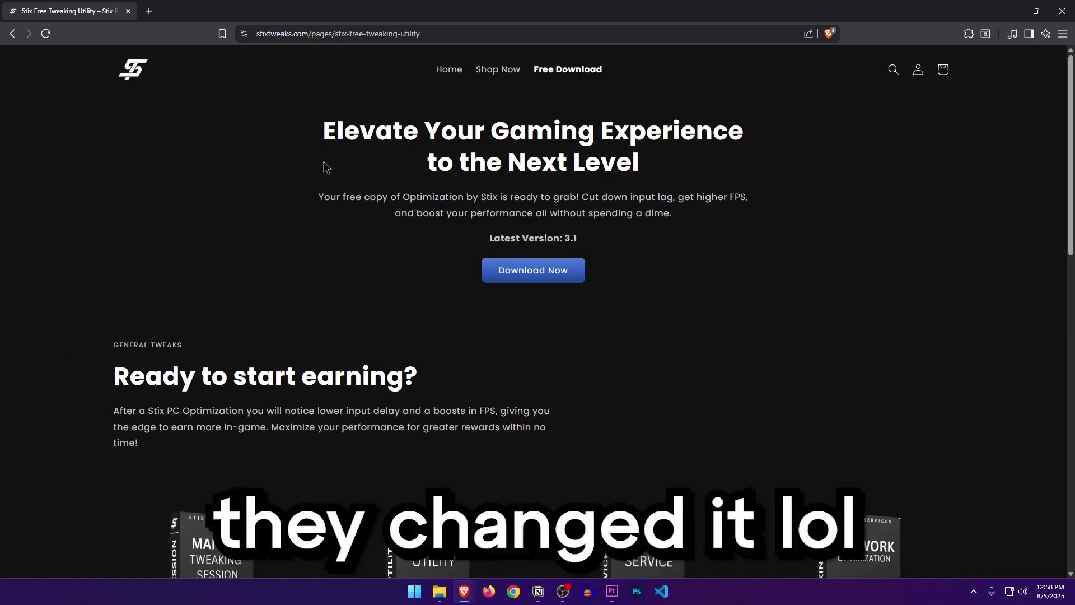
scroll(336, 241, "down", 9)
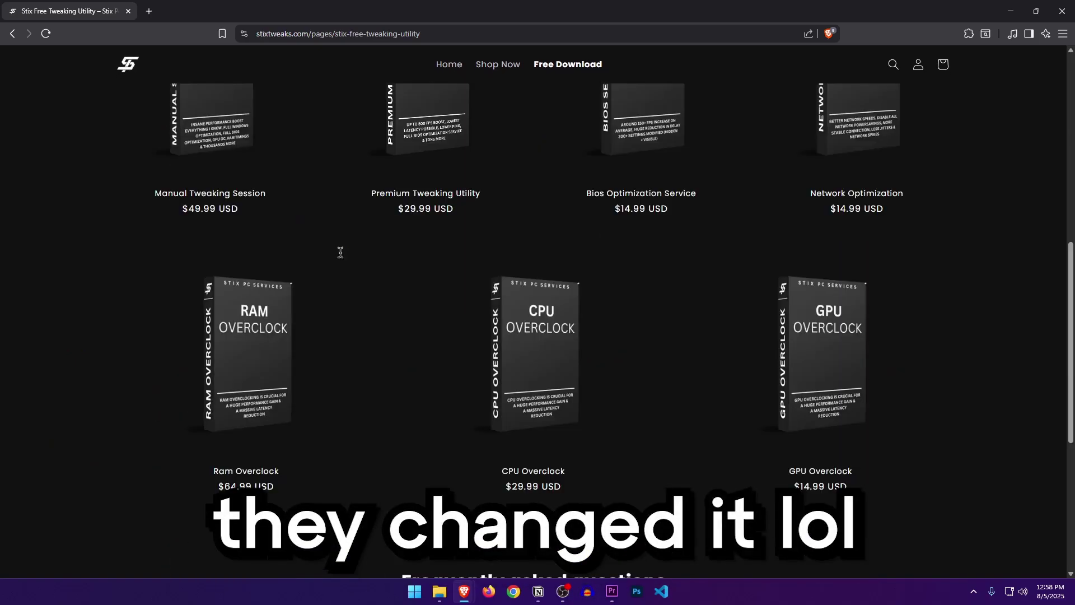
scroll(341, 253, "up", 5)
scroll(341, 252, "up", 4)
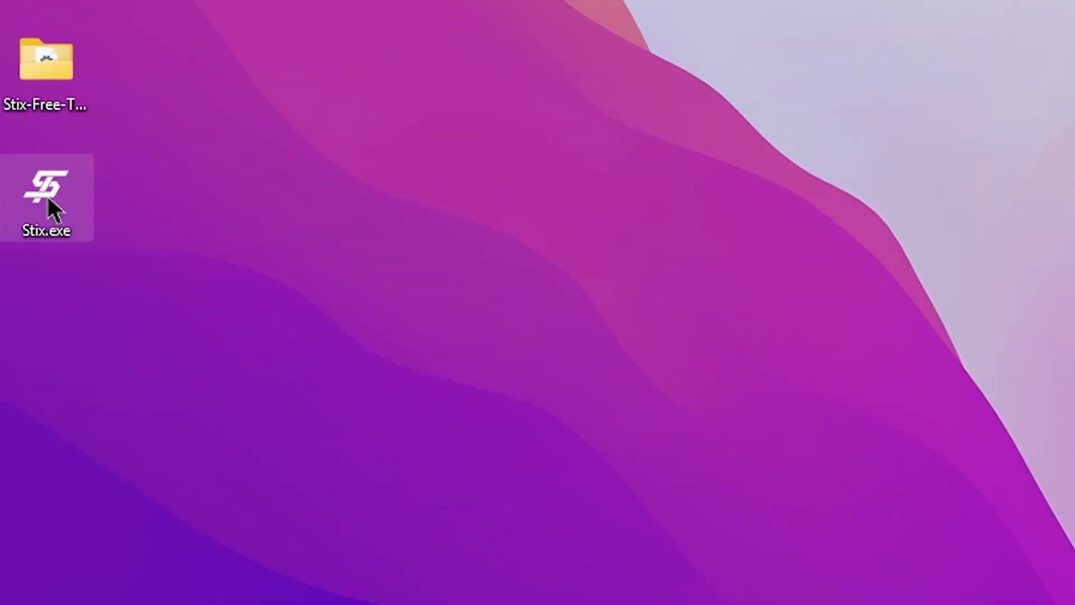
Run Stix.exe from the desktop
right_click(22, 139)
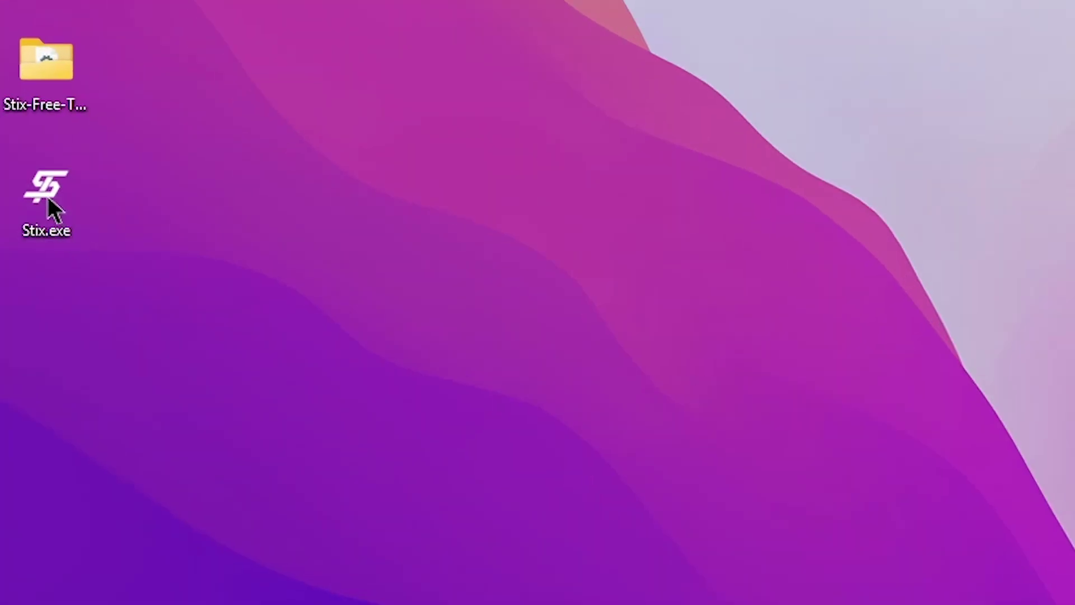
left_click(162, 404)
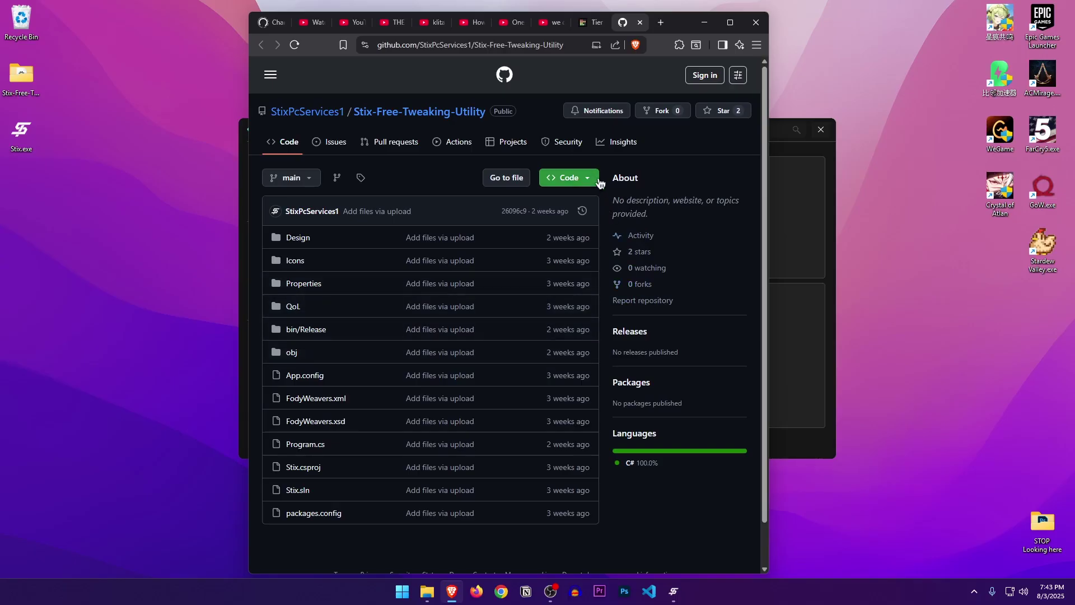
Download the Stix-Free-Tweaking-Utility repository from GitHub as a ZIP and open the Stix Free folder on drive C
left_click(598, 179)
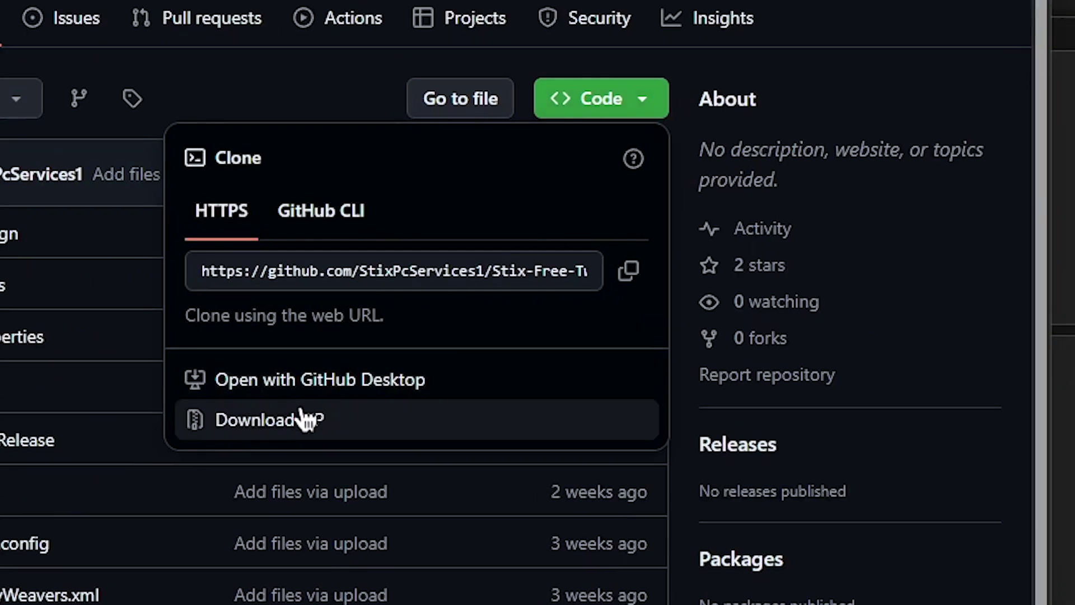
left_click(295, 423)
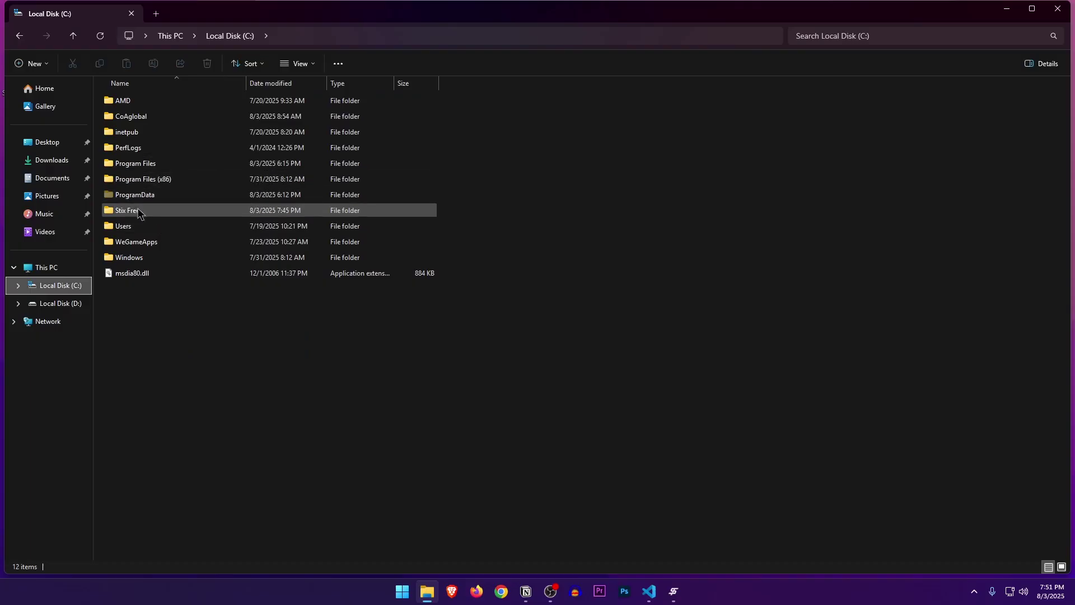
double_click(140, 197)
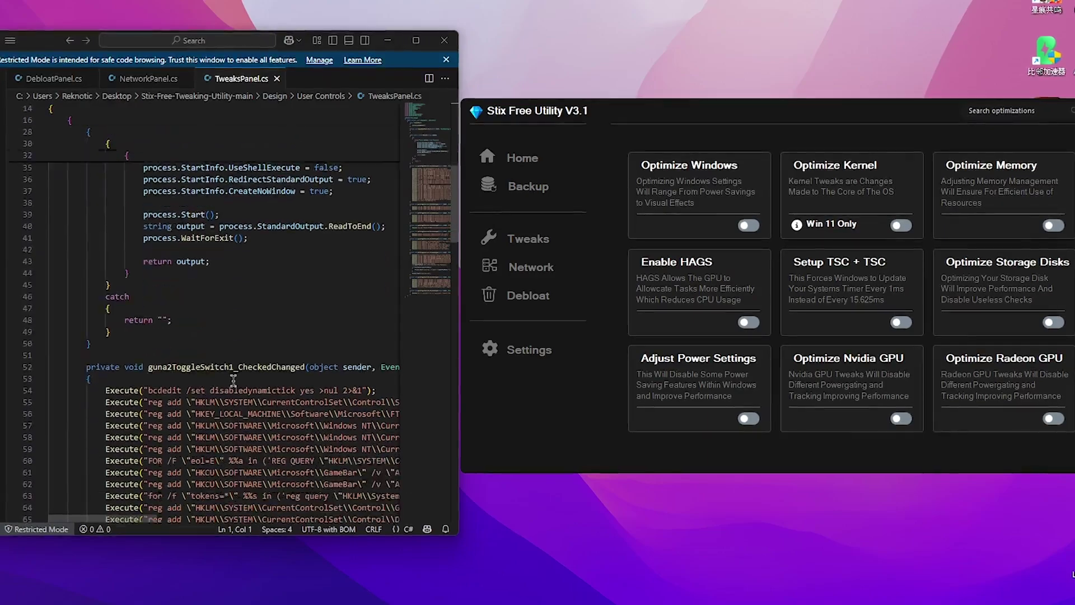
Review the guna2ToggleSwitch1 commands in TweaksPanel.cs and enable Optimize Windows, closing the Windows Update Blocker window
scroll(224, 308, "down", 3)
left_click_drag(102, 267, 34, 476)
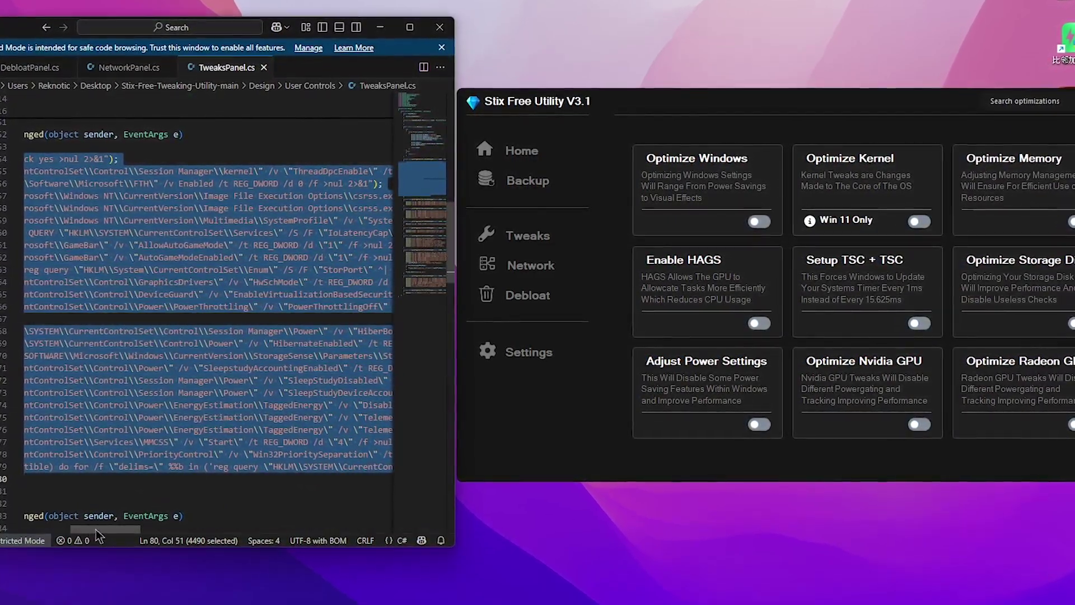
left_click_drag(95, 530, 74, 528)
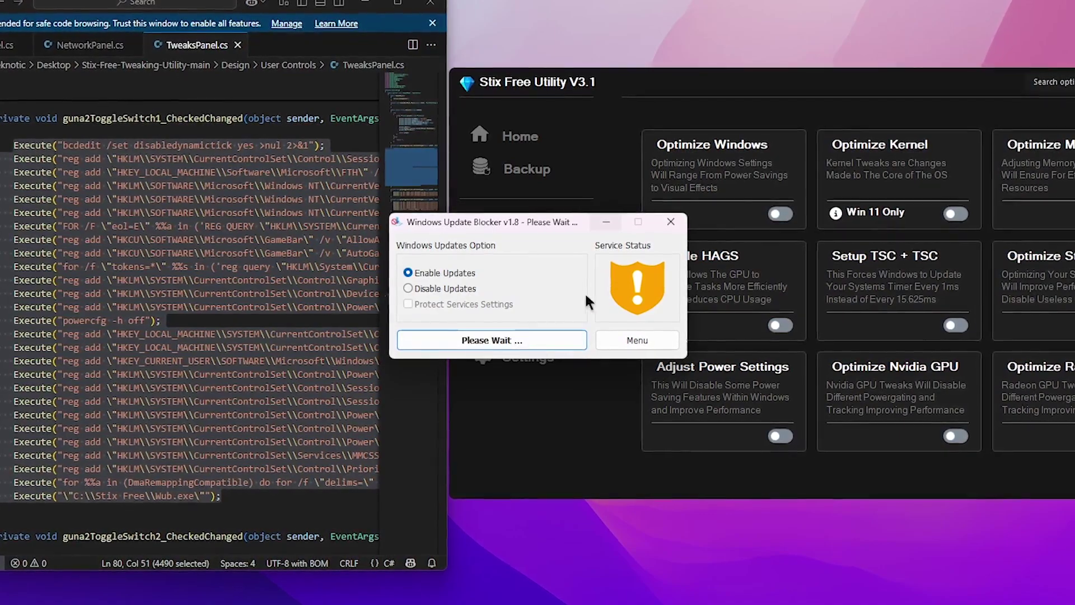
left_click(662, 222)
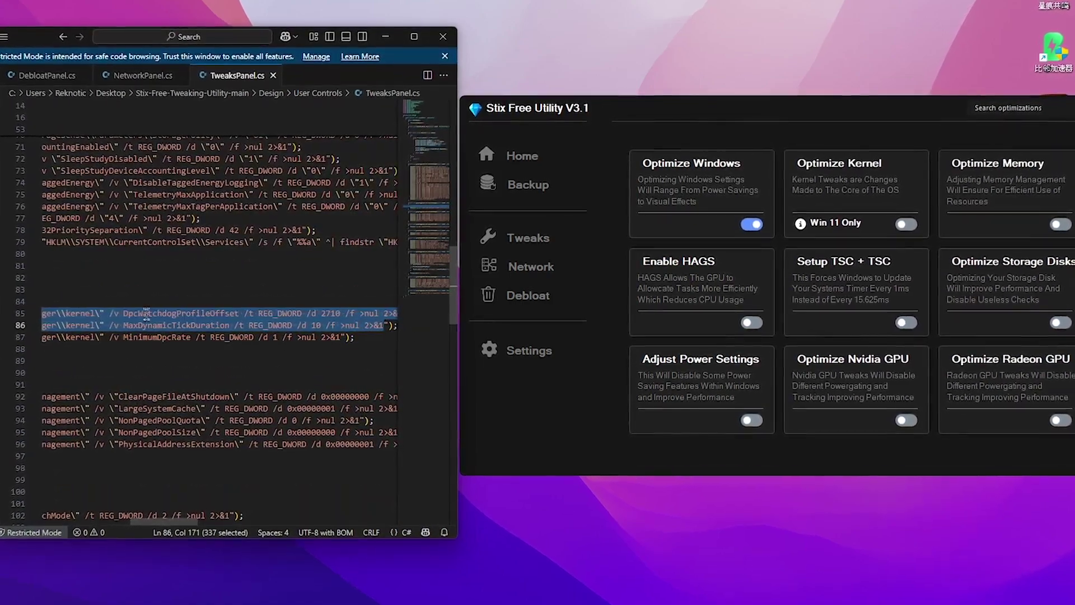
Examine the kernel commands for DpcWatchdogProfileOffset, MaxDynamicTickDuration and MinimumDpcRate in TweaksPanel.cs
left_click(145, 313)
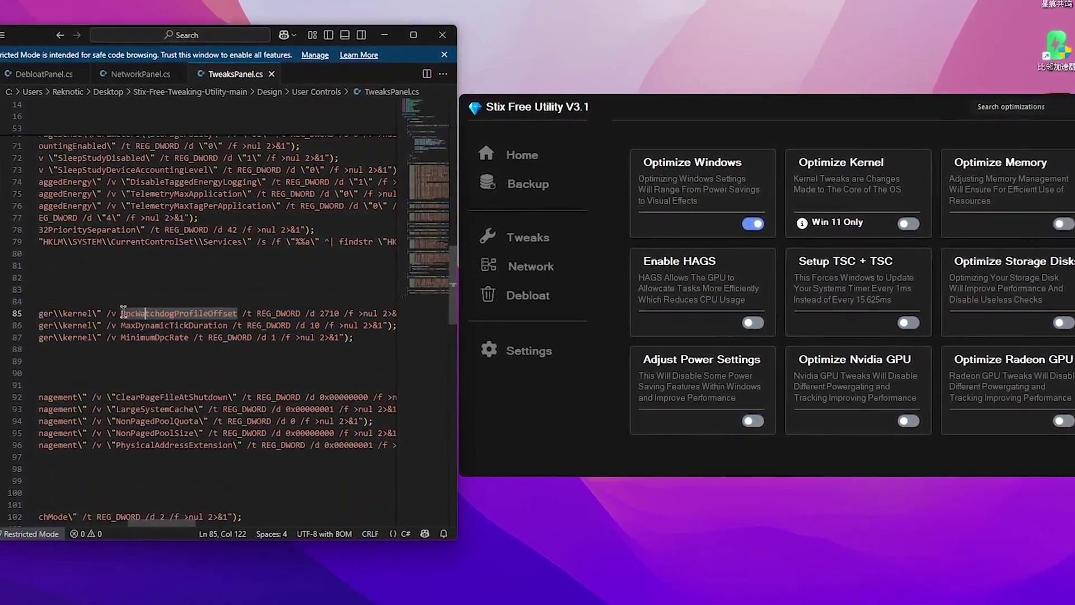
left_click_drag(121, 326, 204, 326)
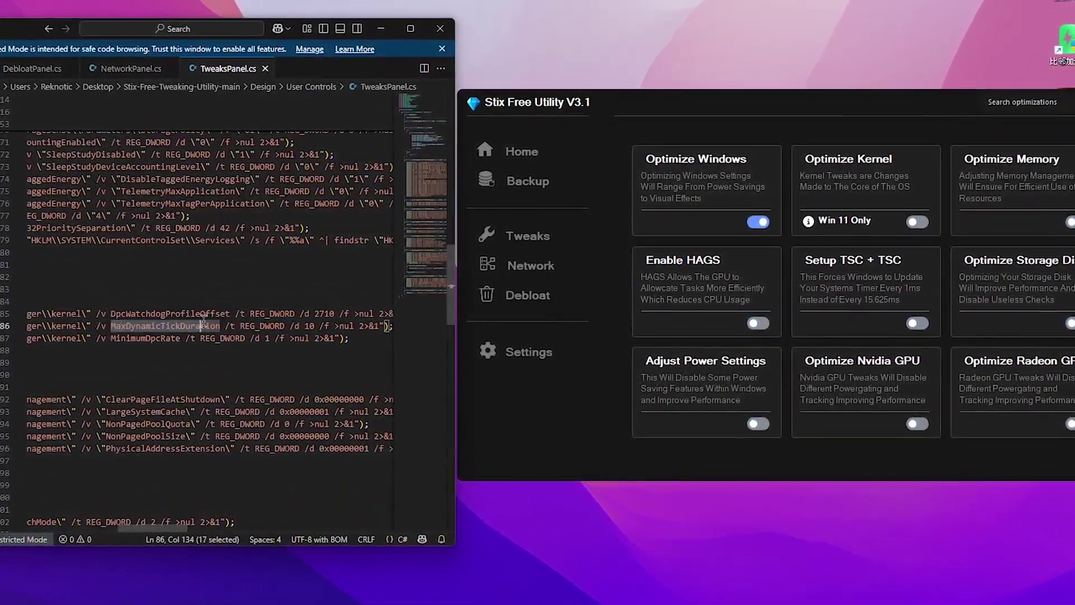
left_click_drag(110, 338, 180, 338)
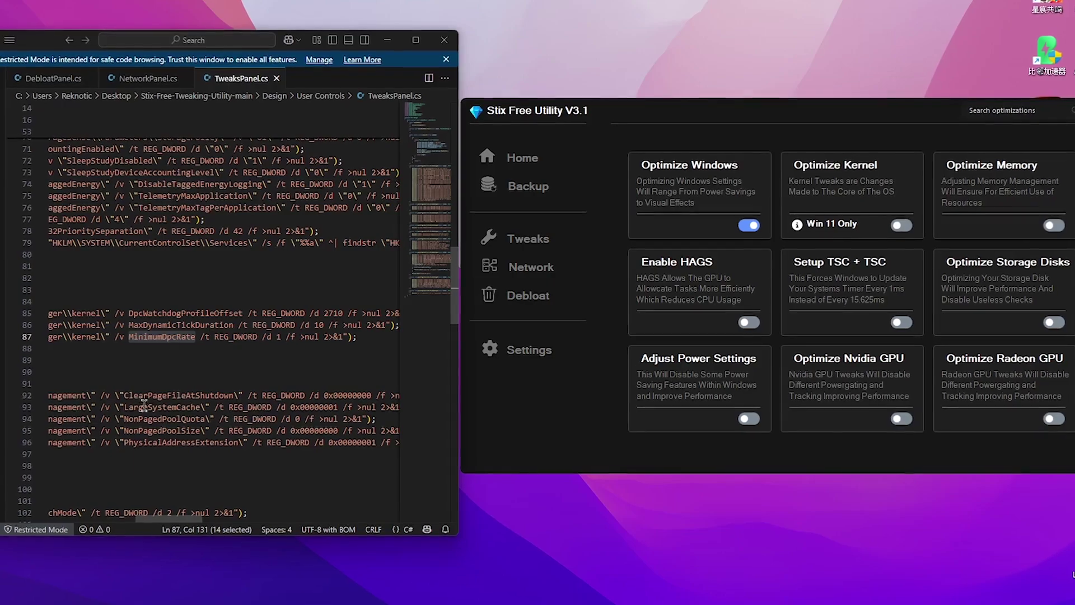
Review the memory management commands from ClearPageFileAtShutdown to PhysicalAddressExtension and enable Optimize Memory
left_click_drag(112, 396, 246, 444)
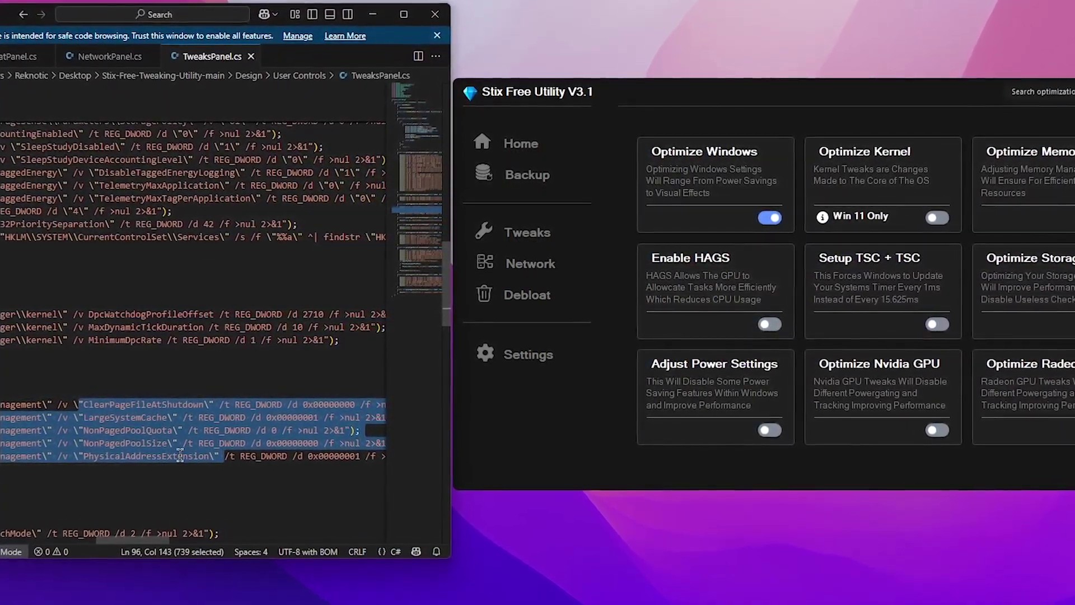
left_click(188, 454)
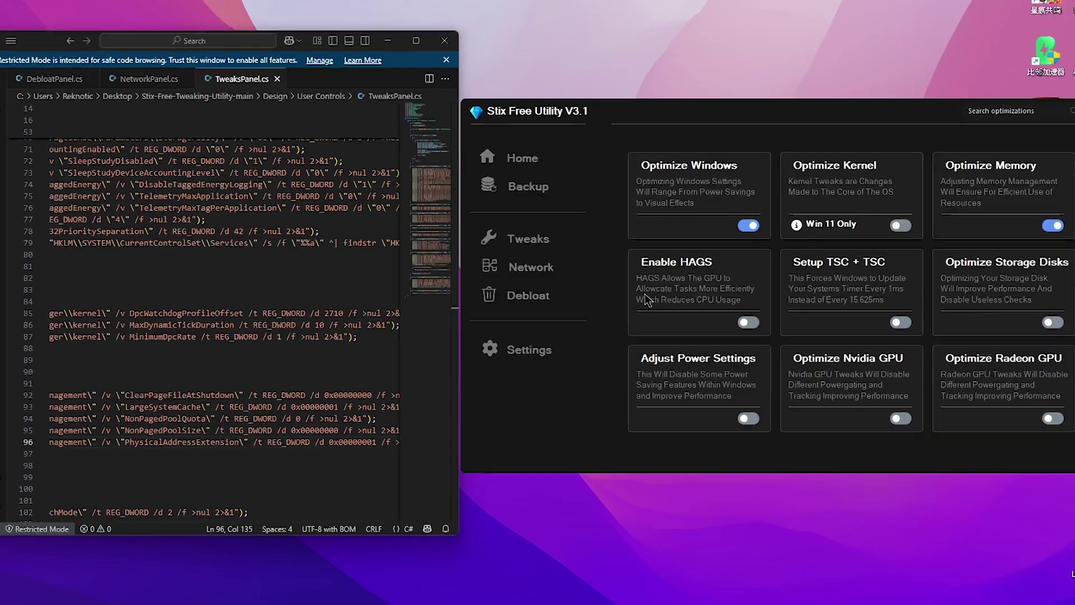
Highlight the guna2ToggleSwitch4 registry command in TweaksPanel.cs and turn on the Enable HAGS tweak
scroll(263, 455, "down", 3)
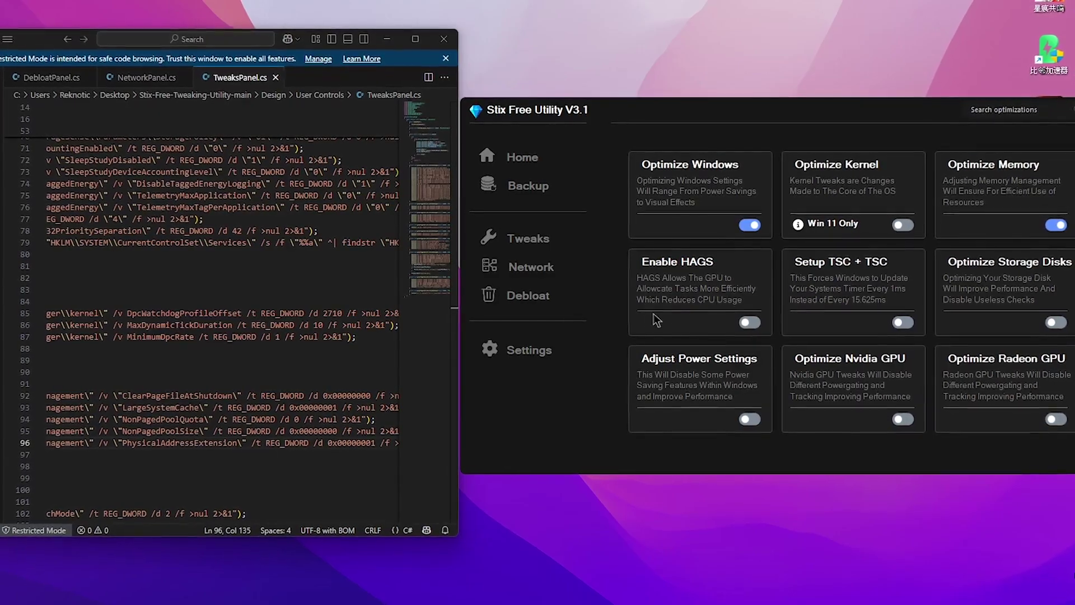
left_click_drag(73, 454, 22, 455)
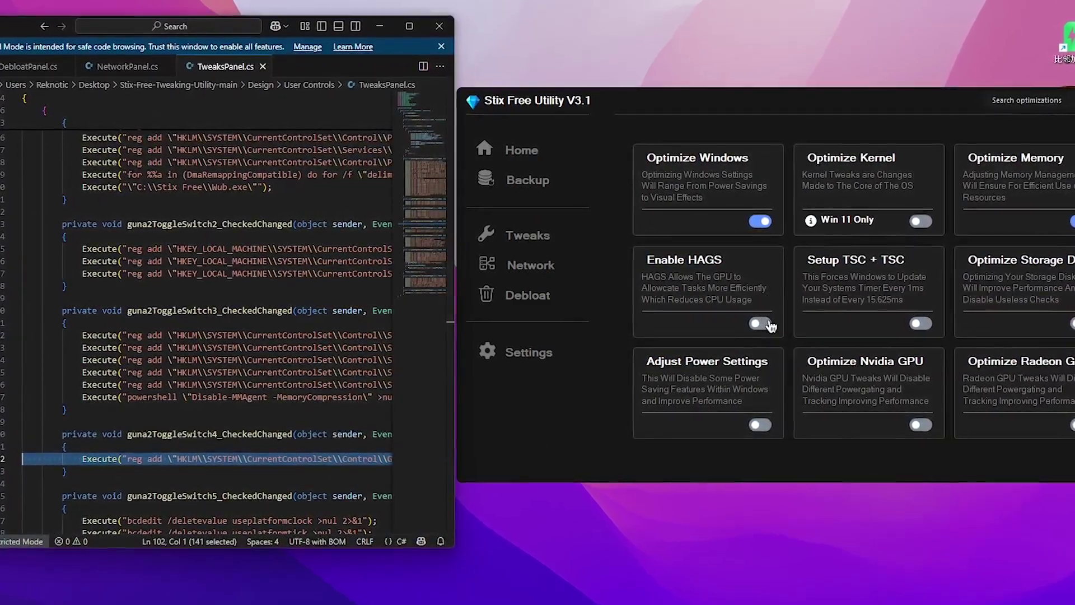
left_click(758, 323)
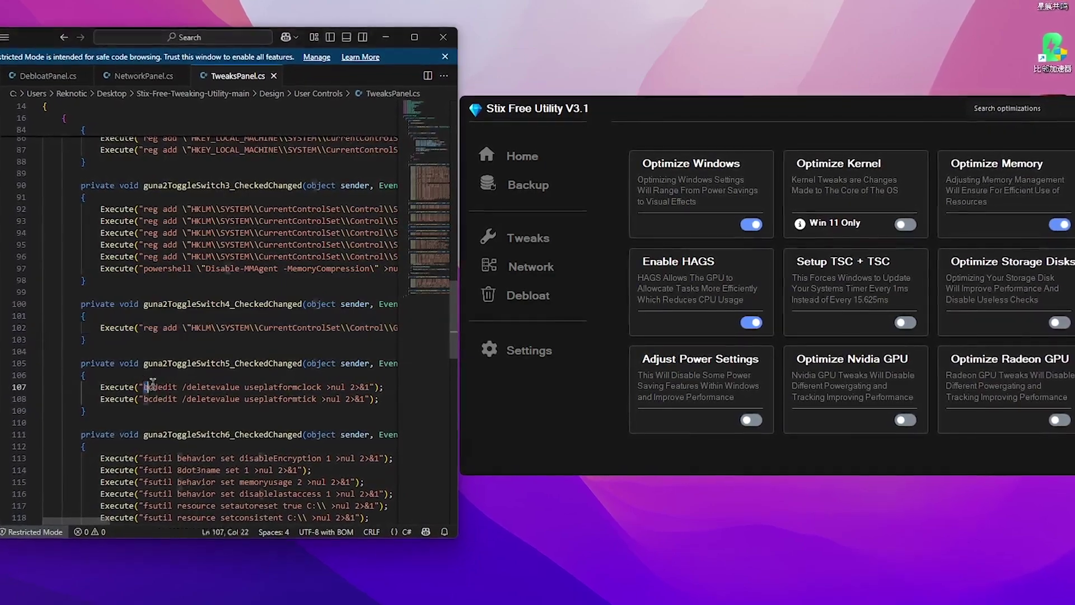
Highlight the two bcdedit deletevalue commands in TweaksPanel.cs and turn on Setup TSC + TSC
left_click_drag(141, 387, 369, 404)
left_click(916, 323)
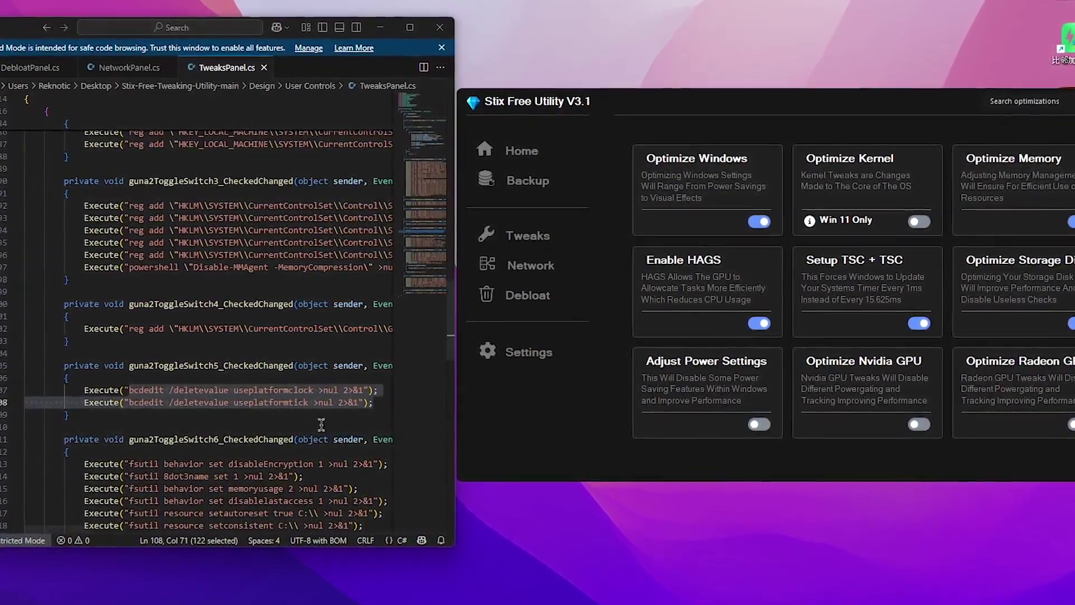
Review the guna2ToggleSwitch7 power commands, enable Adjust Power Settings, and choose the additional Stix Free Powerplan in Power Options
scroll(321, 424, "down", 6)
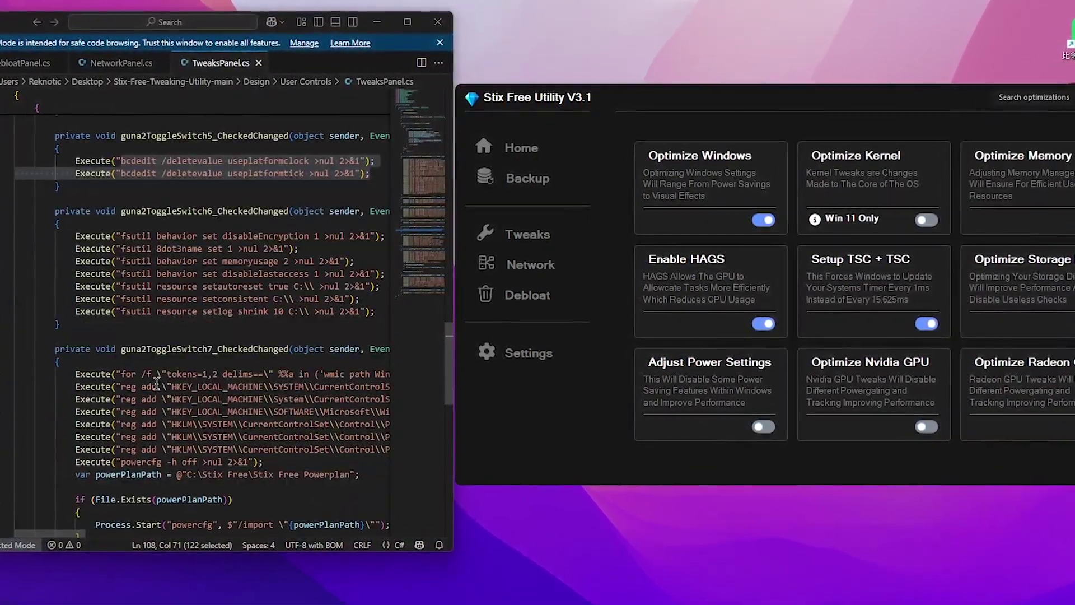
left_click_drag(75, 374, 281, 424)
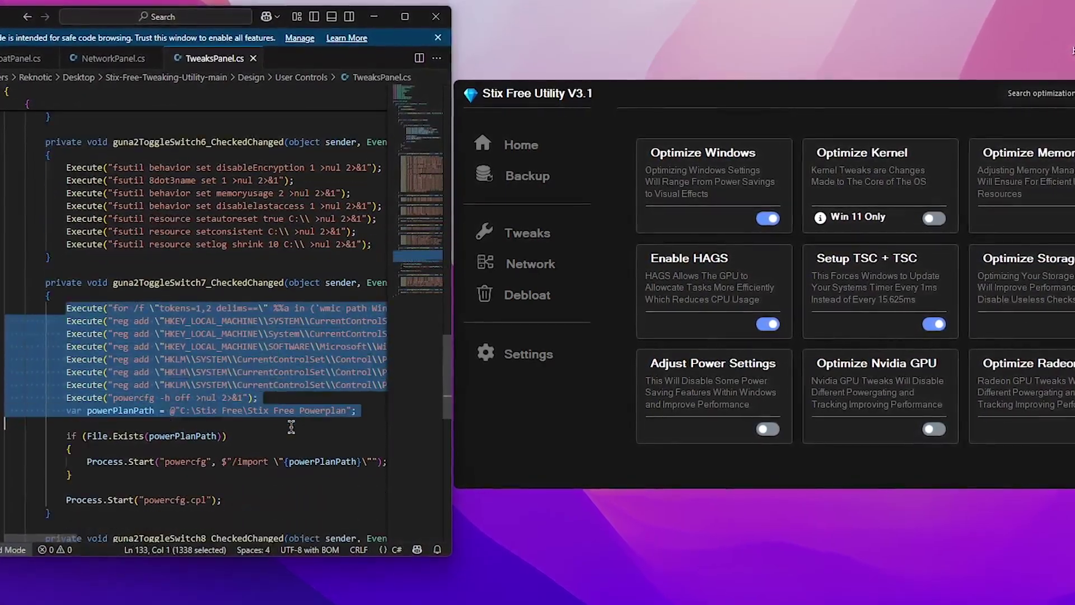
left_click_drag(188, 412, 358, 424)
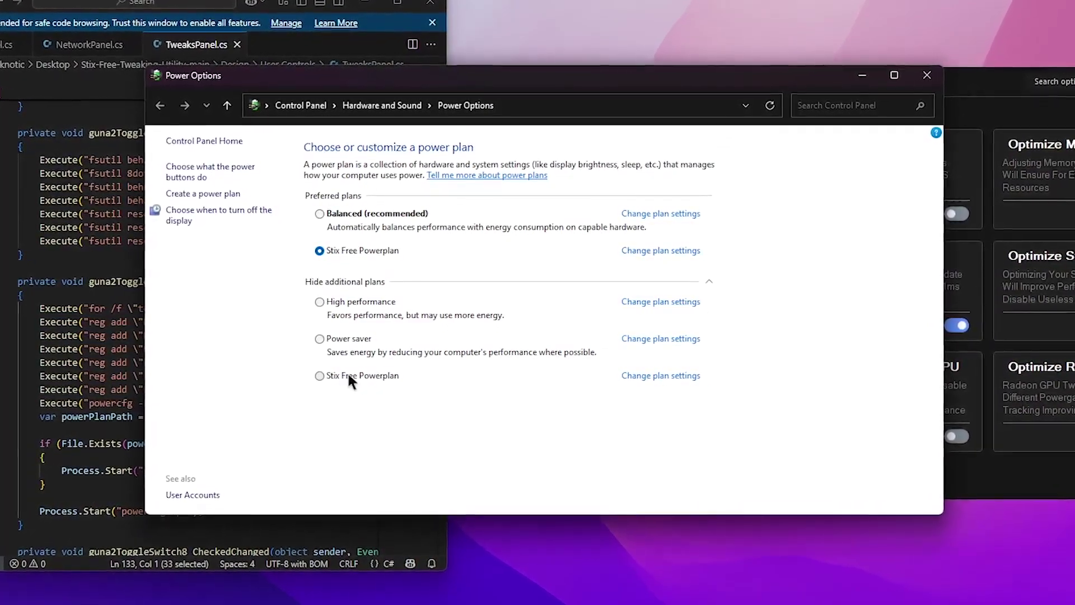
left_click(347, 374)
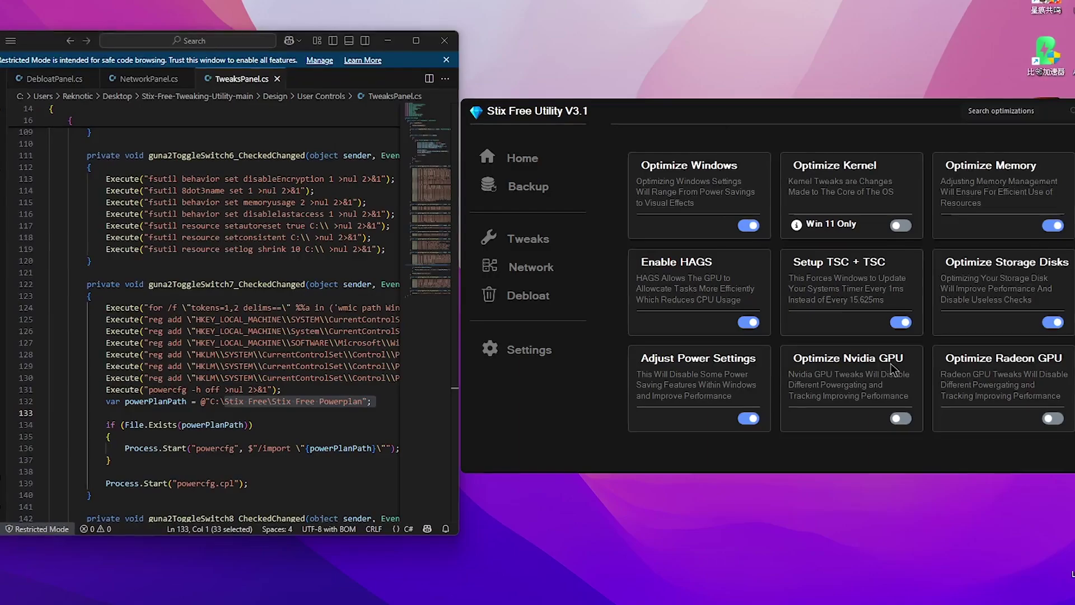
Examine the Nvidia and Radeon GPU commands in TweaksPanel.cs, including the nvidiaProfileInspector import of Stix Free NIP.nip
scroll(340, 373, "down", 4)
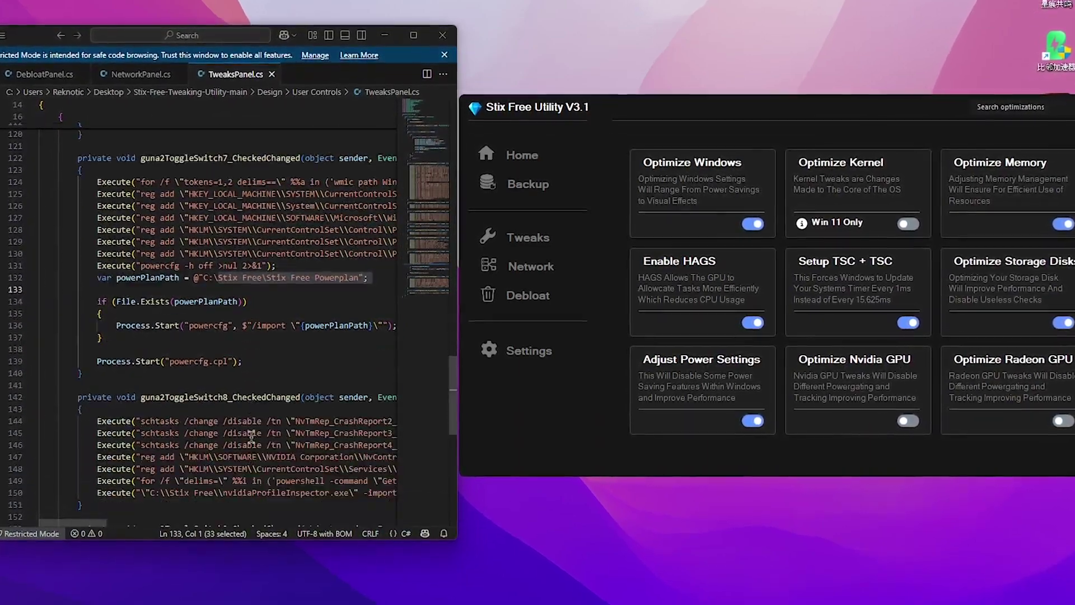
left_click_drag(126, 398, 270, 460)
left_click_drag(33, 466, 144, 470)
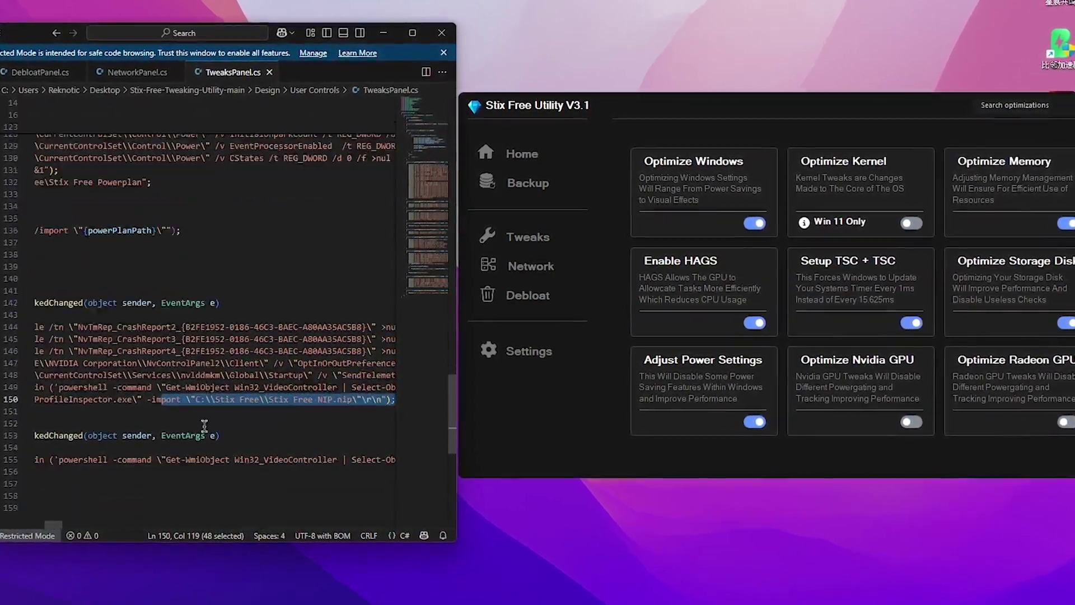
left_click(340, 444, "shift")
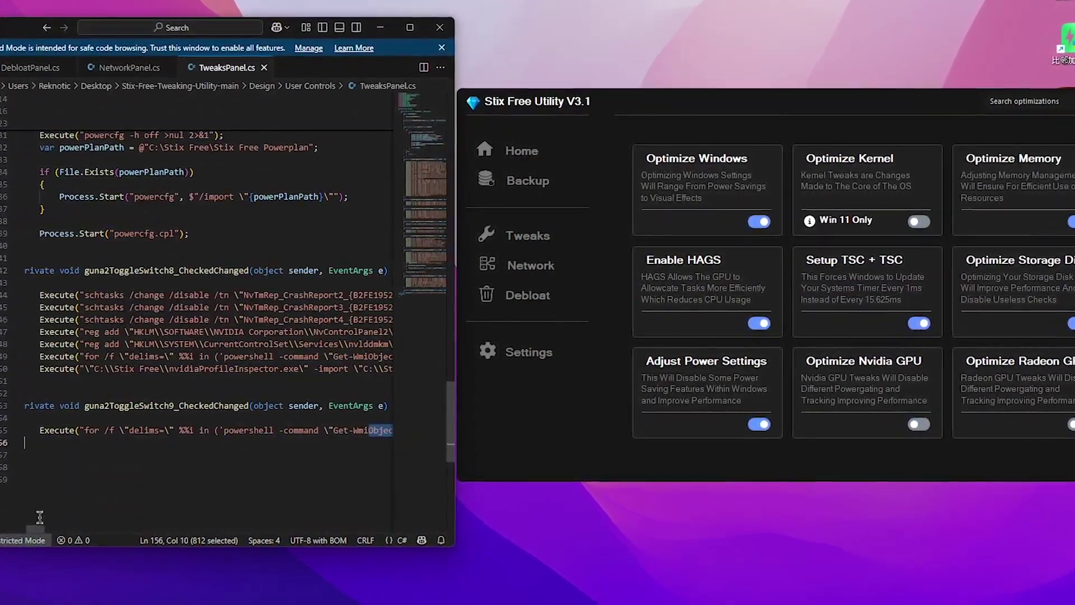
left_click_drag(35, 530, 53, 537)
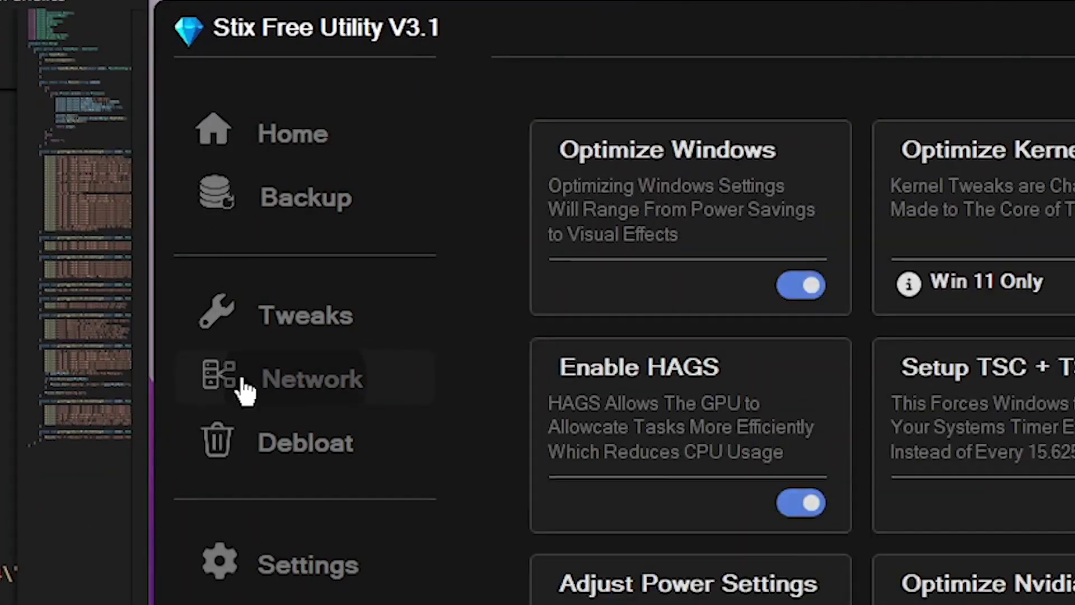
Open the Network tweaks and examine the adapter registry commands in NetworkPanel.cs behind Disable Powergating and Network Settings
left_click(524, 265)
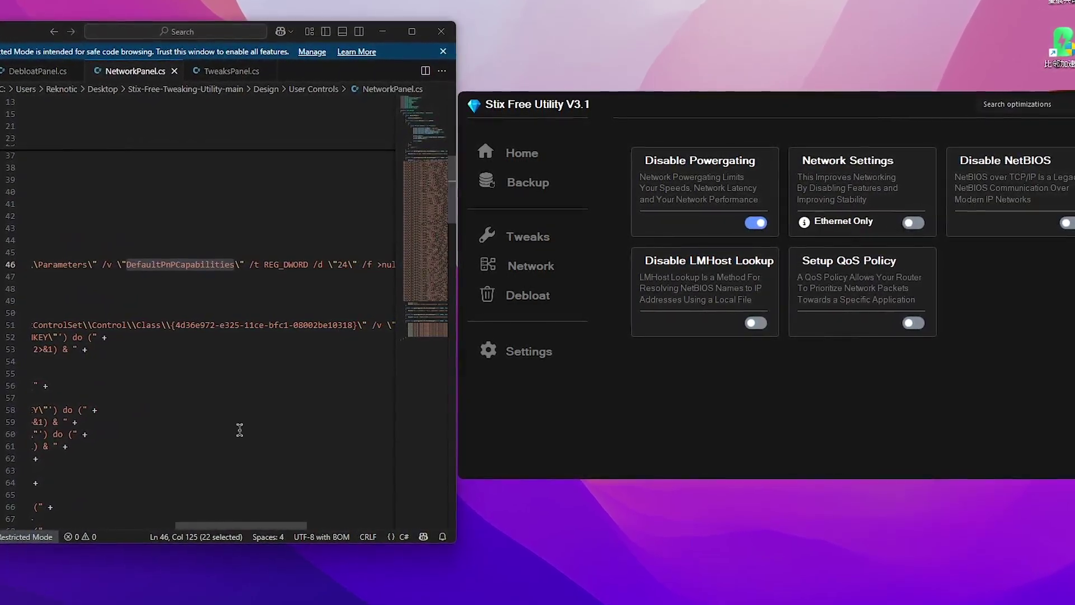
left_click_drag(214, 529, 63, 526)
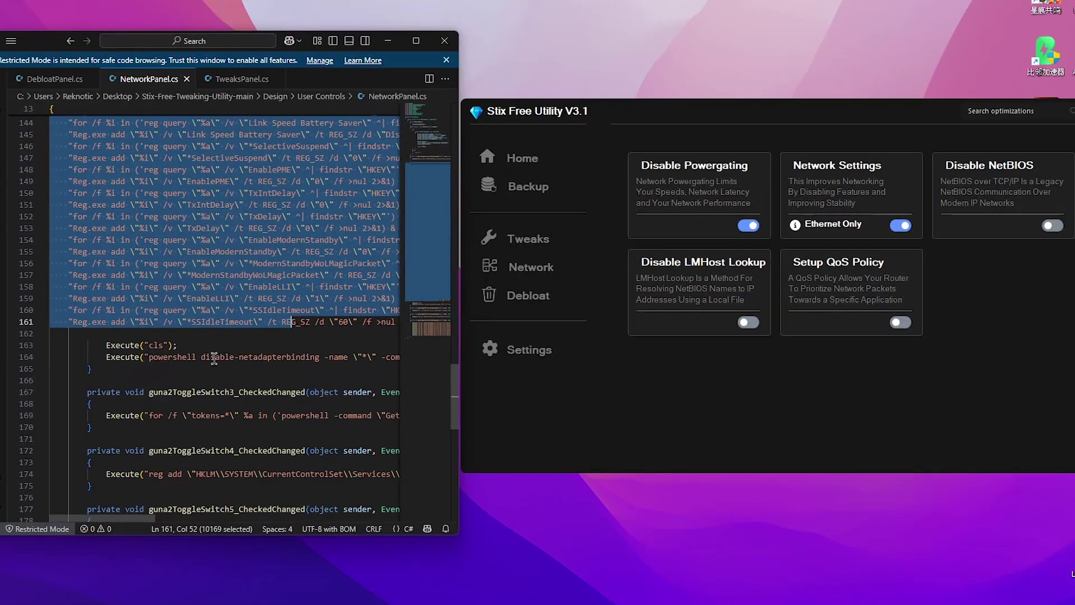
left_click(214, 361)
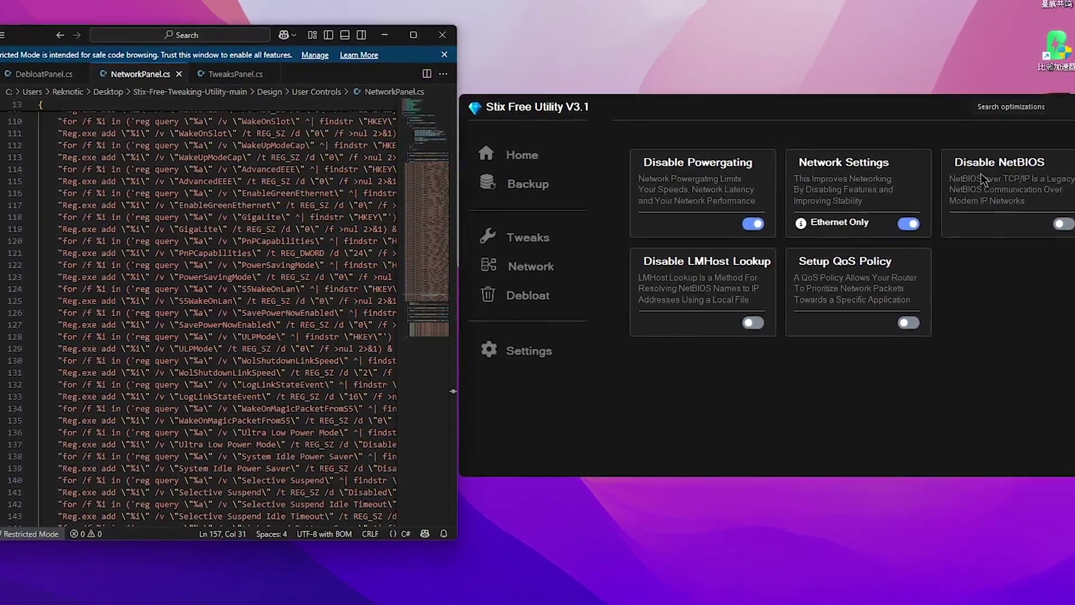
Highlight the EnableLMHOSTS and FortnitePolicy QoS commands in NetworkPanel.cs, turning on Disable LMHost Lookup and Setup QoS Policy
scroll(261, 346, "down", 13)
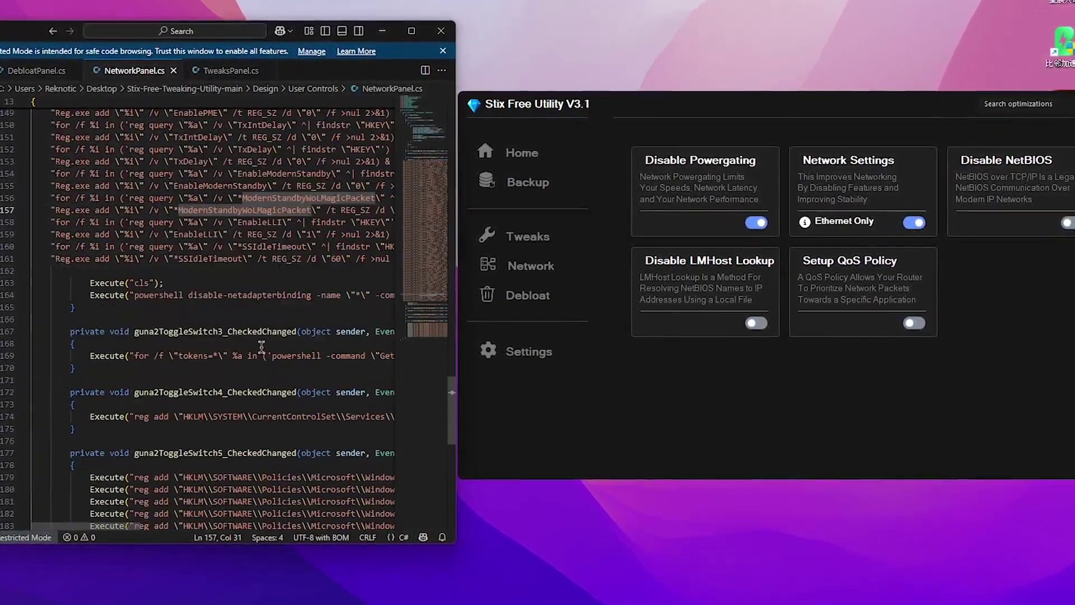
scroll(262, 346, "down", 2)
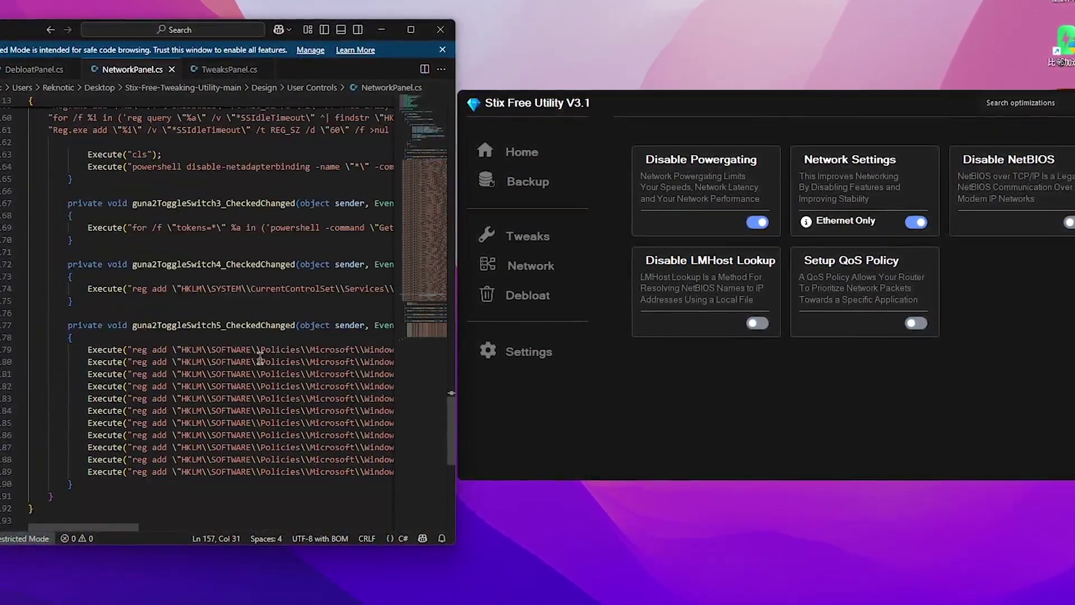
left_click_drag(85, 291, 301, 291)
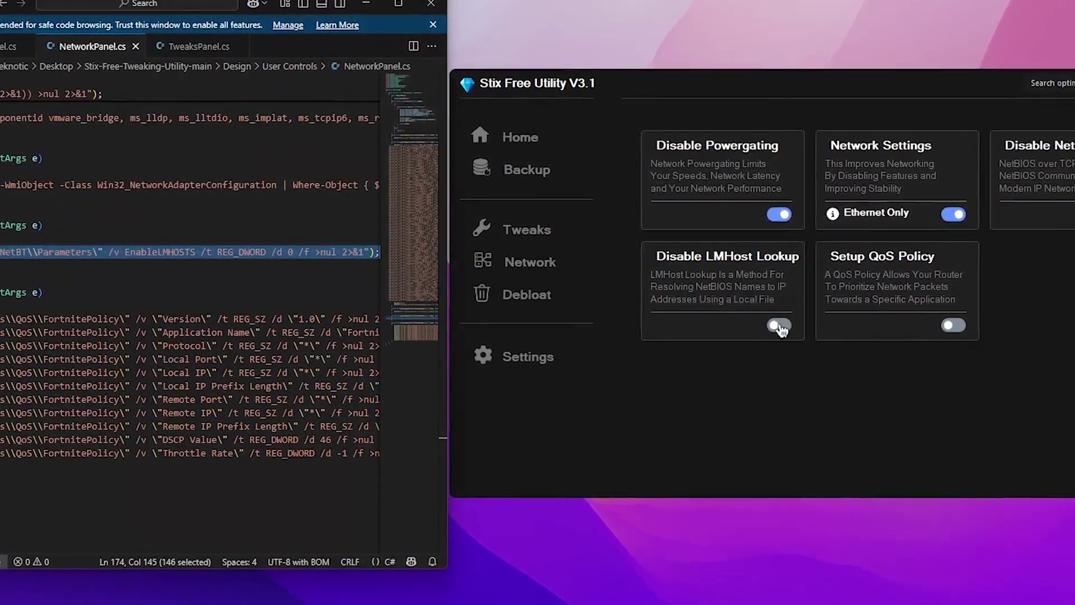
left_click(780, 328)
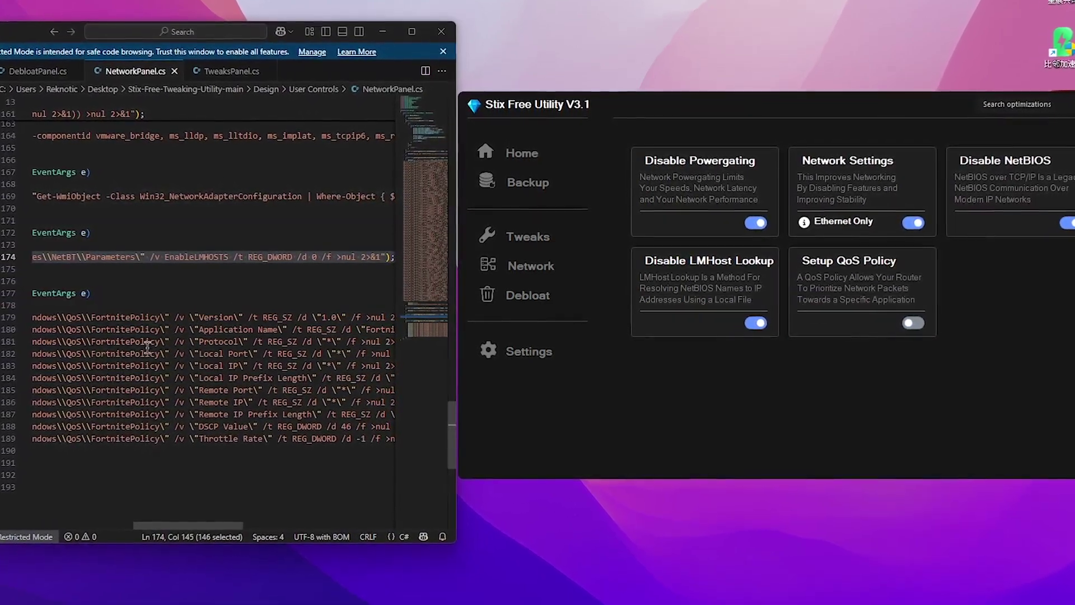
left_click_drag(87, 317, 158, 439)
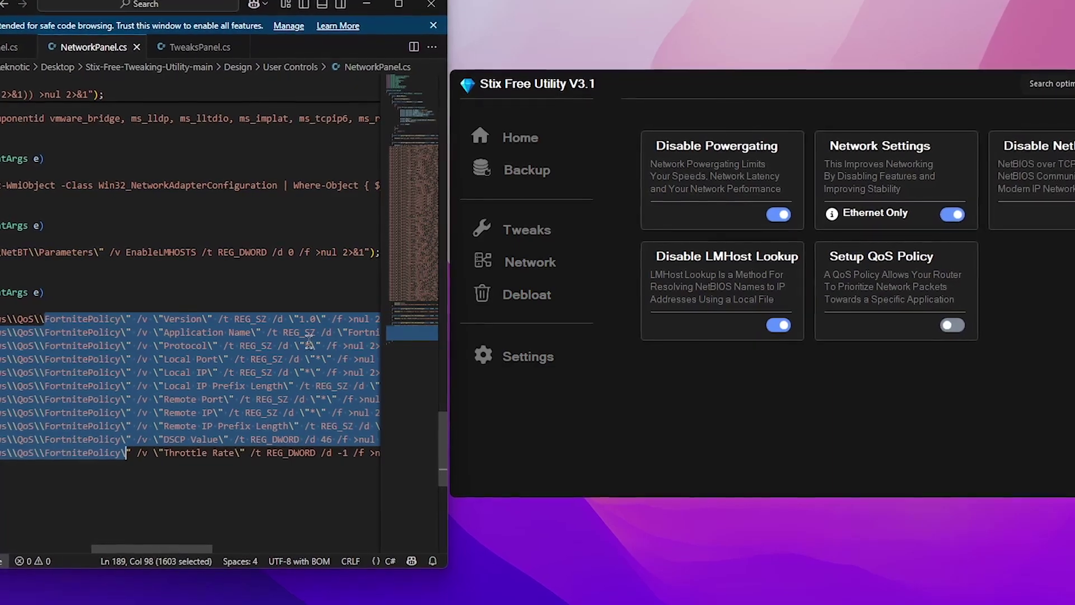
left_click(950, 325)
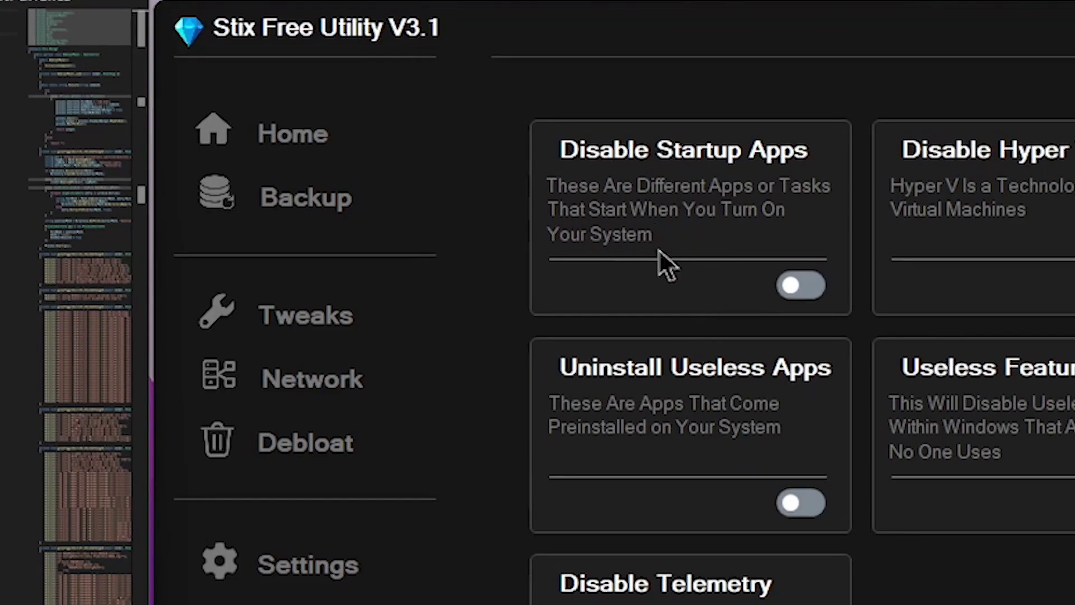
Turn on the Disable Startup Apps, Disable Hyper V and Disable Bluetooth tweaks in the Debloat section
left_click(793, 285)
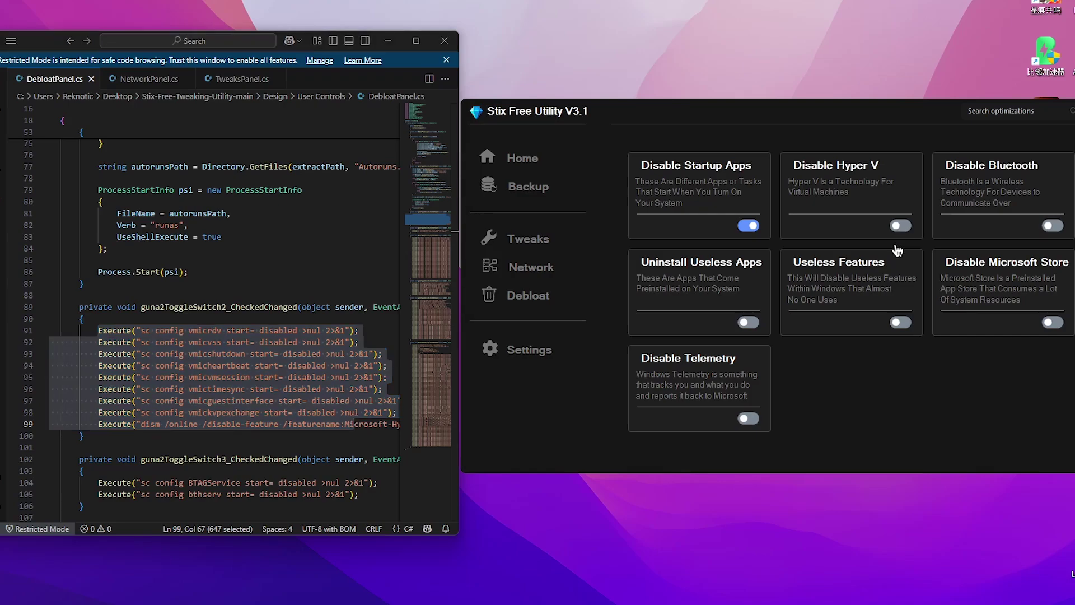
left_click(901, 225)
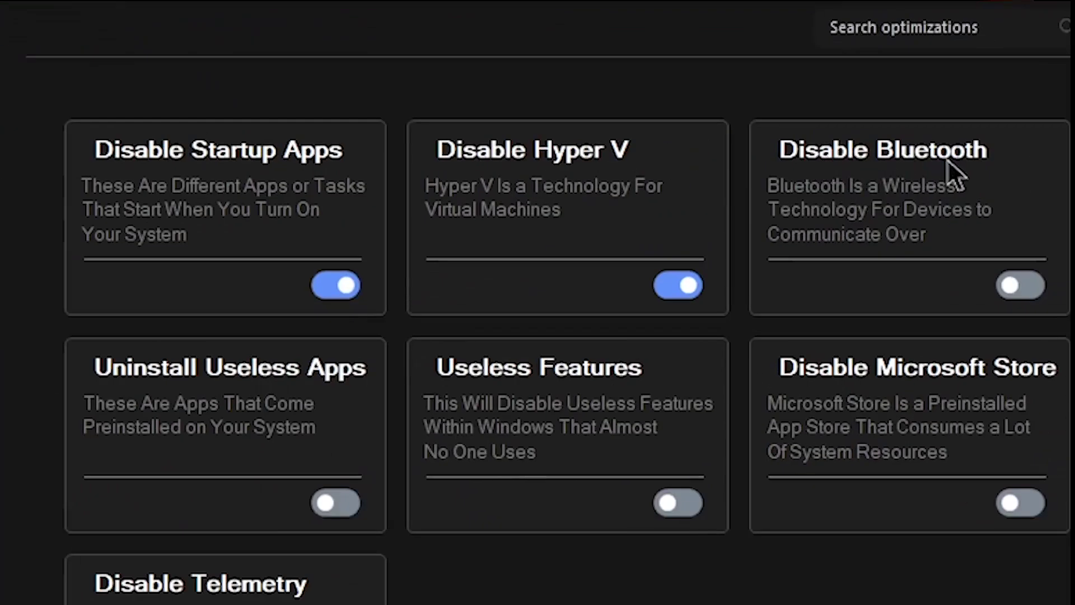
scroll(559, 280, "down", 2)
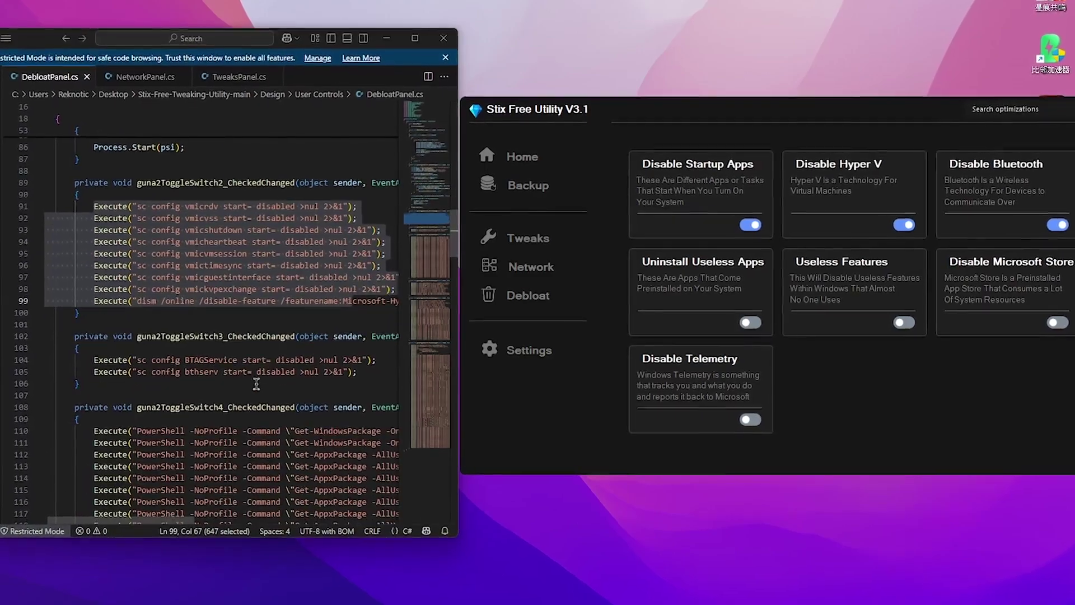
Highlight and review the guna2ToggleSwitch4 package removal commands in DebloatPanel.cs, from Hello-Face to WindowsCommunicationsApps
scroll(68, 274, "down", 5)
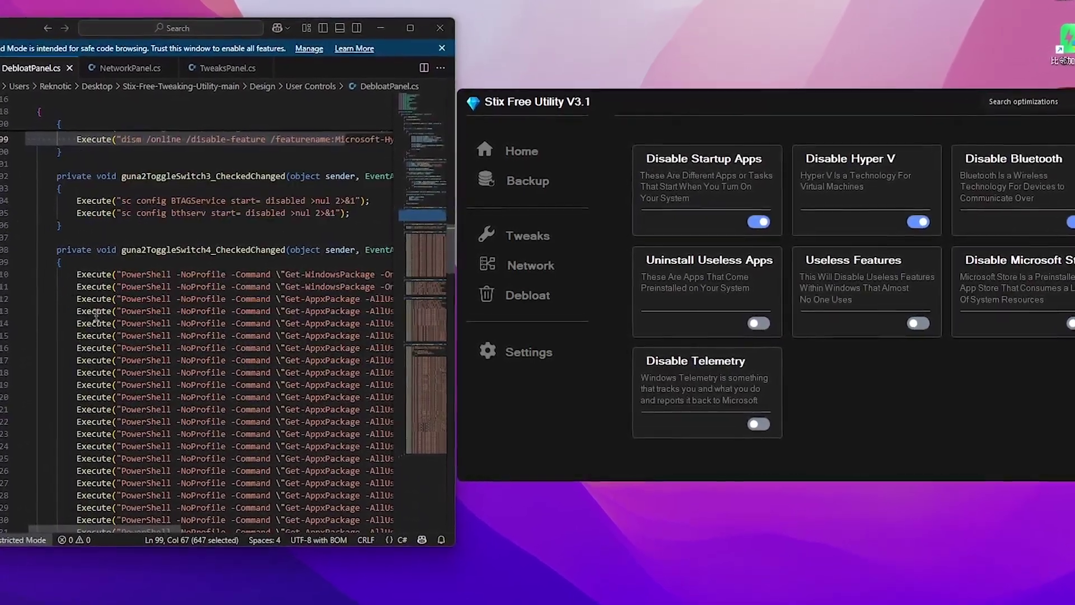
left_click_drag(68, 274, 386, 551)
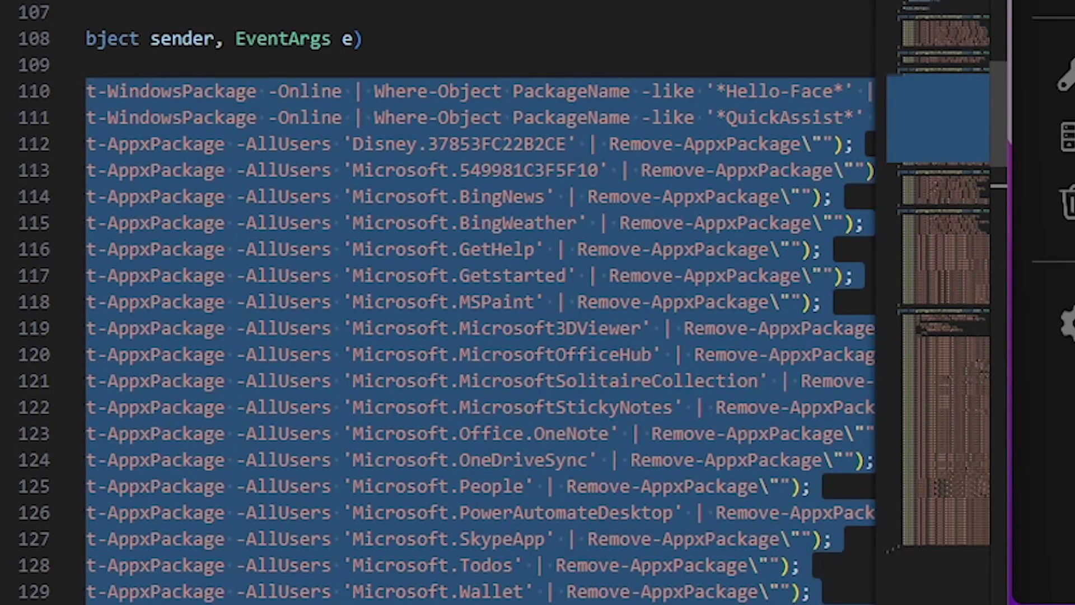
scroll(839, 302, "down", 1)
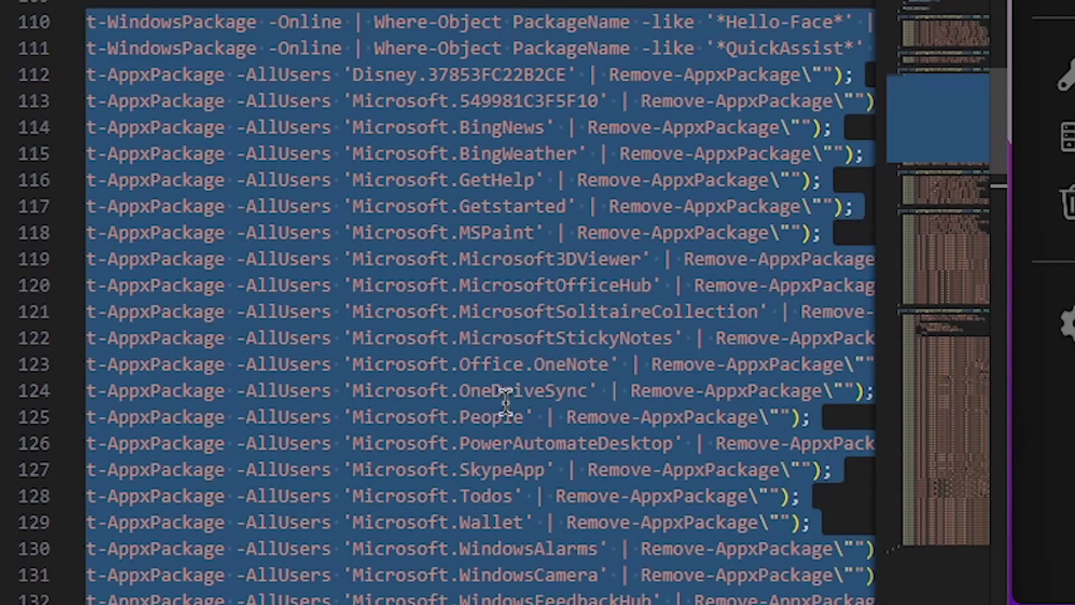
scroll(506, 401, "down", 3)
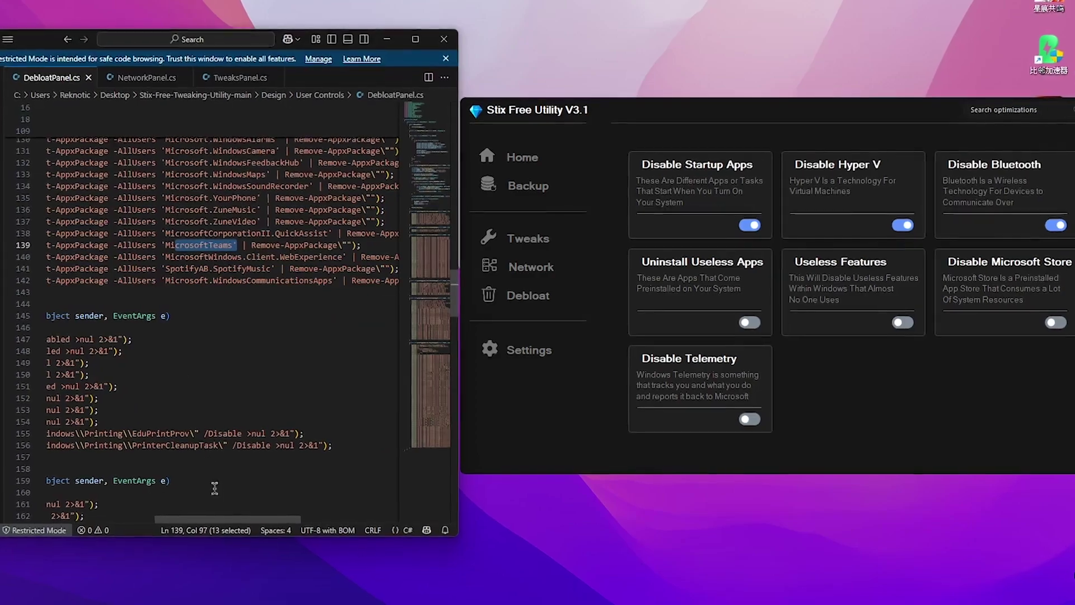
Highlight the guna2ToggleSwitch5 service commands in DebloatPanel.cs, mark SysMain and Spooler, and turn on Useless Features
scroll(216, 490, "left", 5)
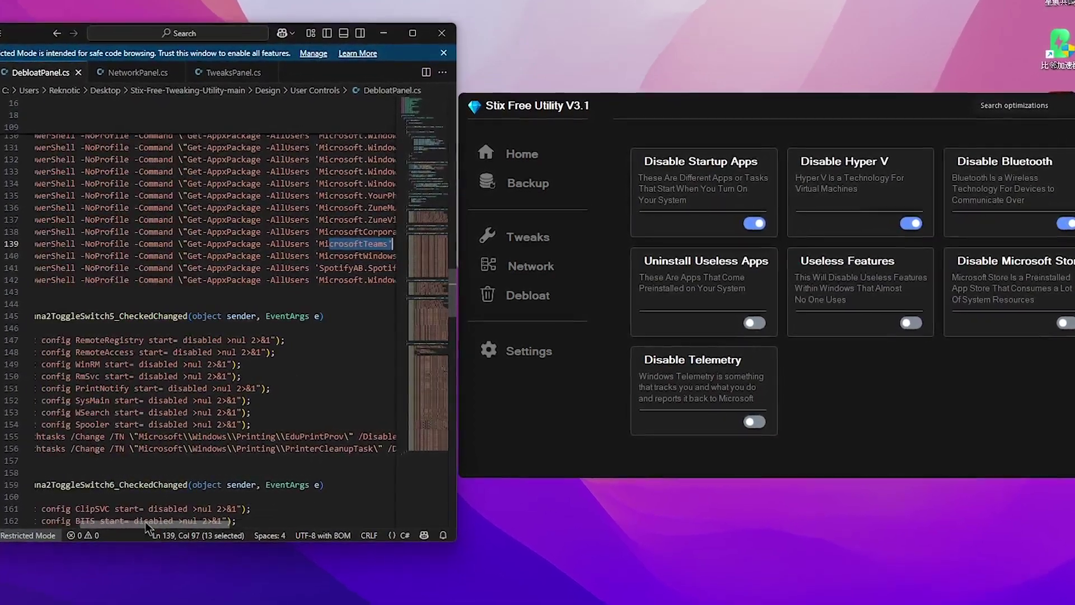
left_click_drag(152, 341, 262, 450)
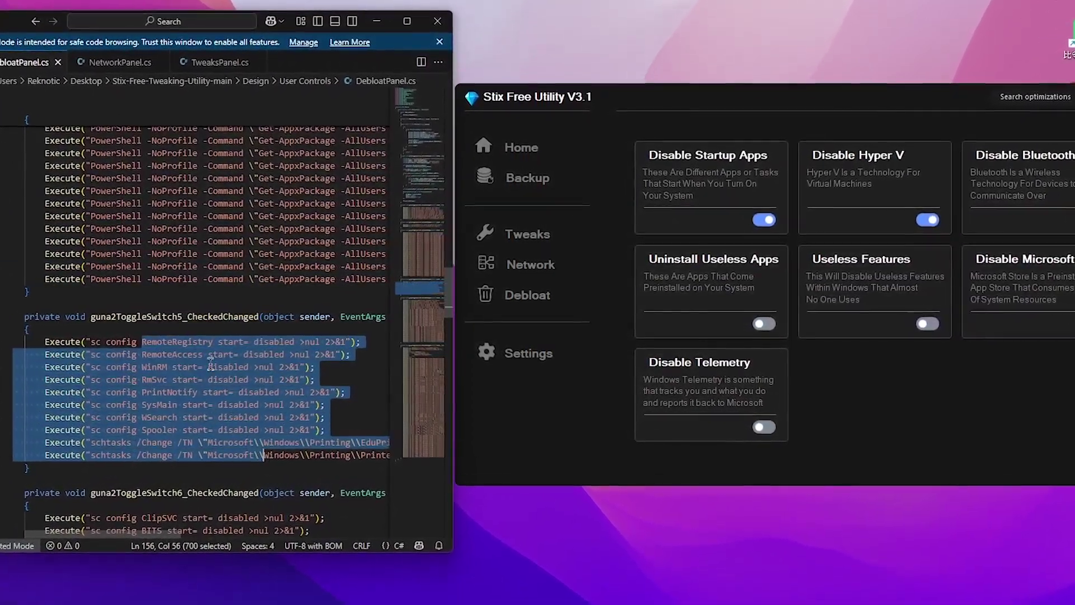
left_click(158, 405)
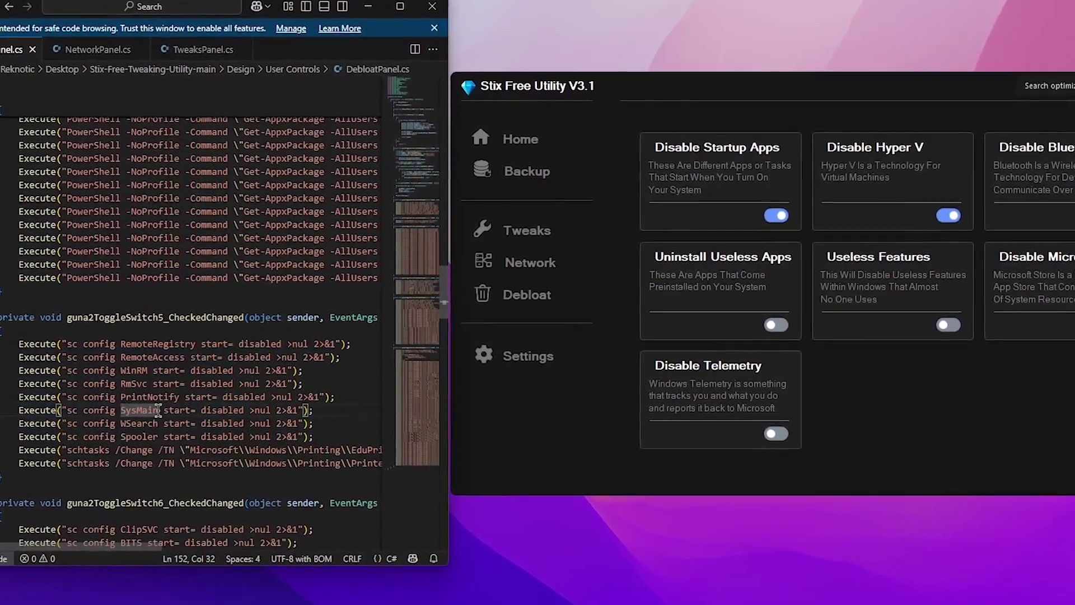
left_click(140, 436)
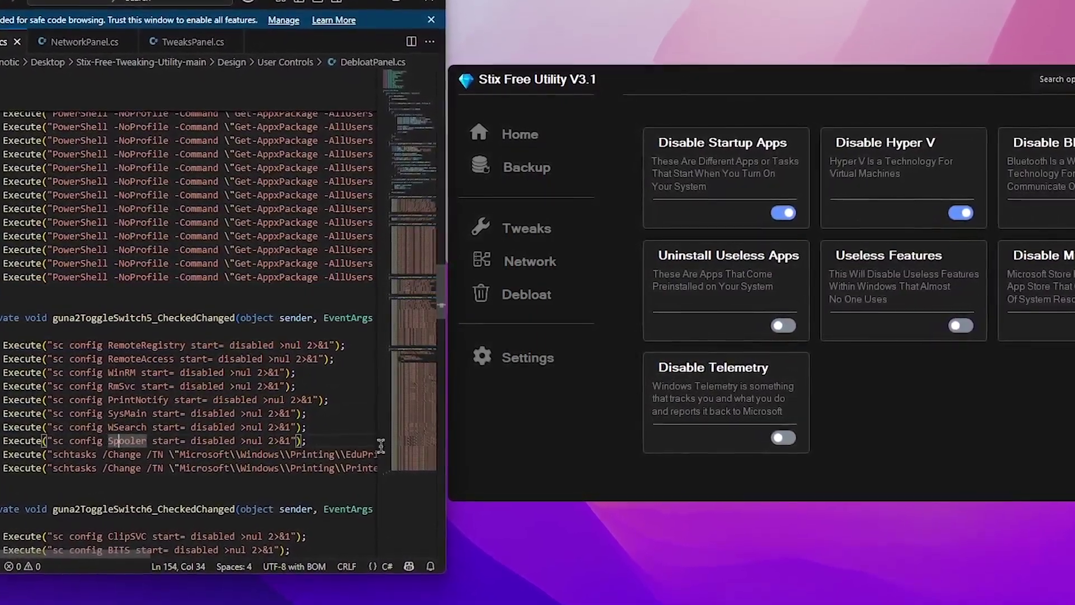
left_click(963, 326)
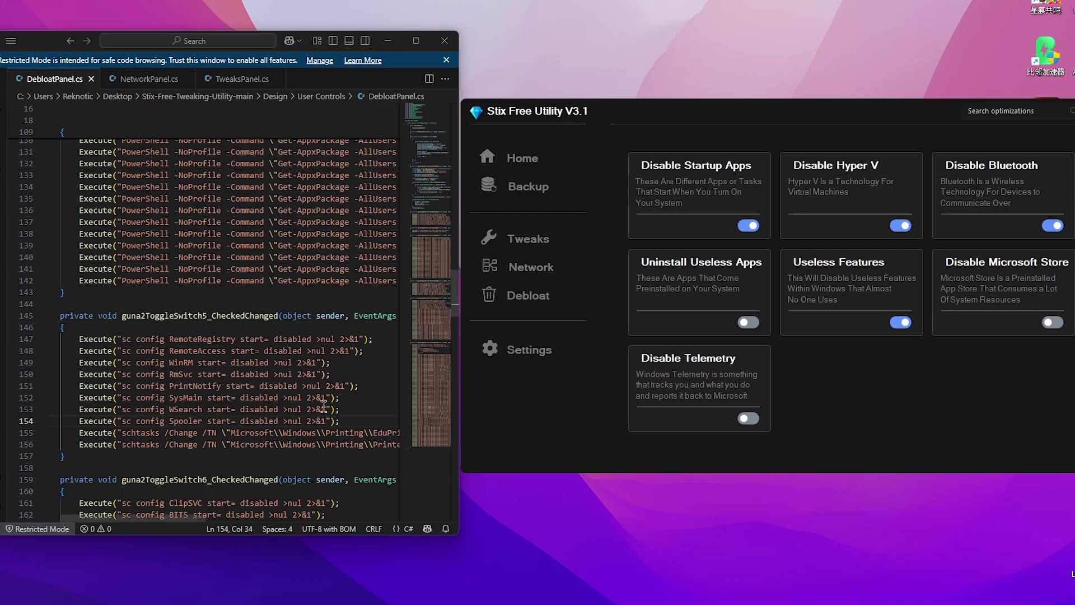
Examine the guna2ToggleSwitch6 and guna2ToggleSwitch7 commands in DebloatPanel.cs, highlighting OOSU10.exe and the registry entries below it
scroll(281, 419, "down", 5)
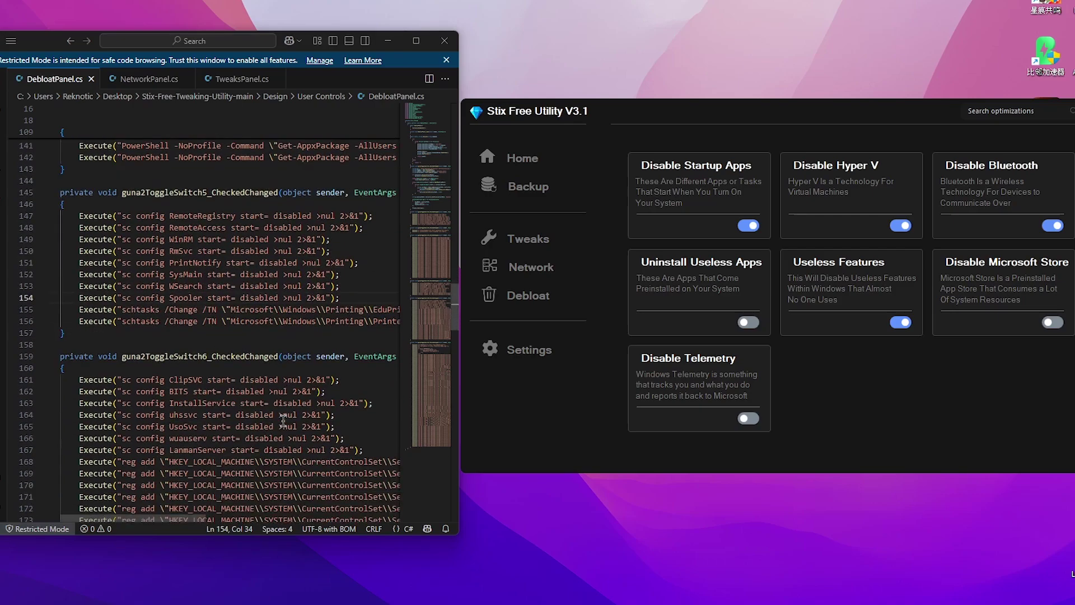
scroll(282, 420, "down", 4)
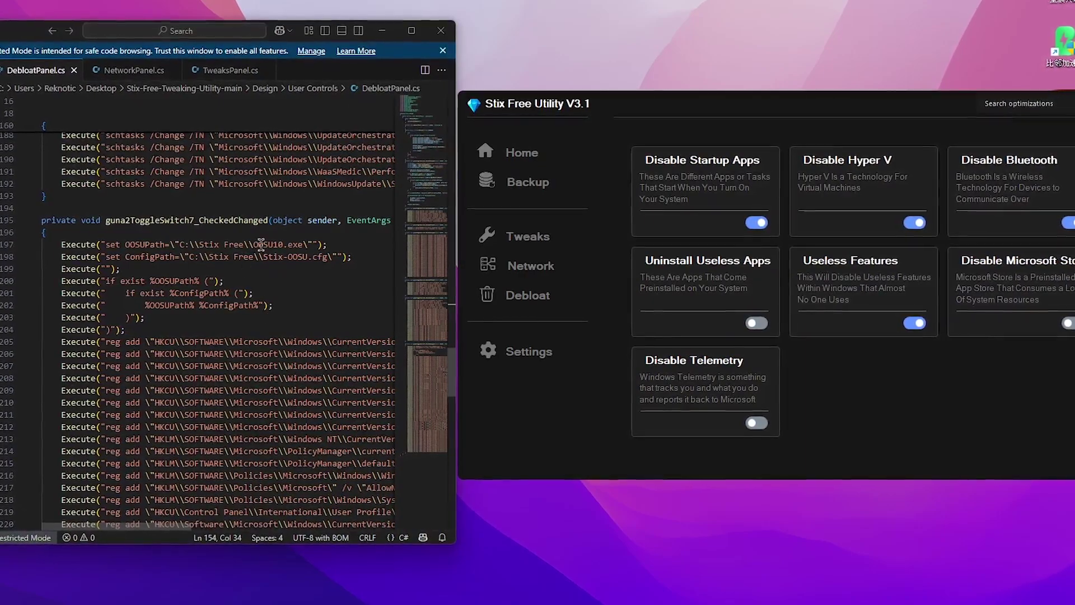
left_click_drag(261, 244, 308, 244)
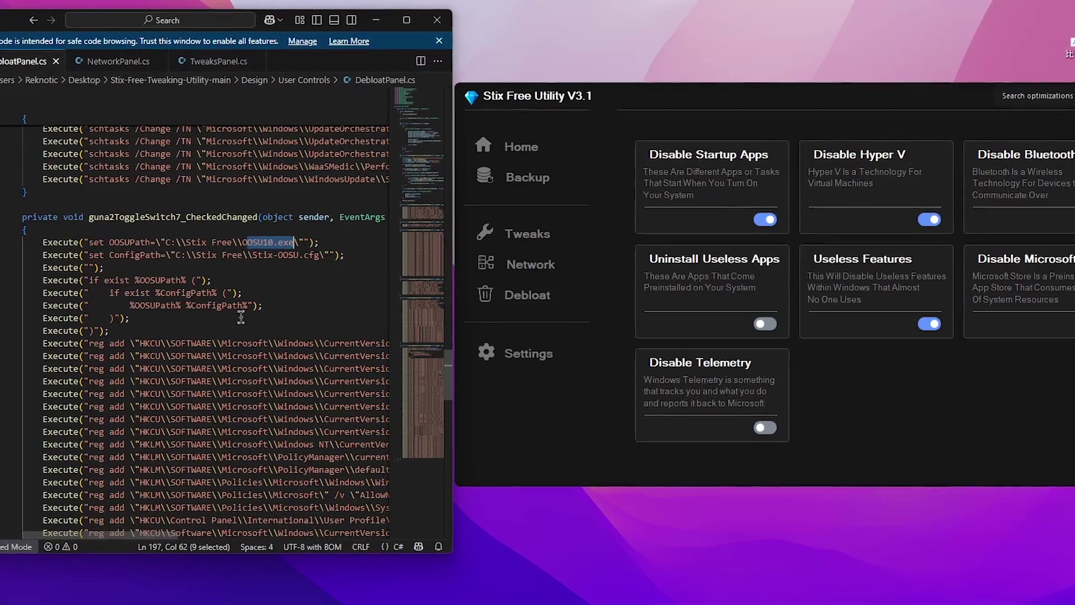
scroll(185, 302, "down", 1)
left_click_drag(176, 310, 283, 478)
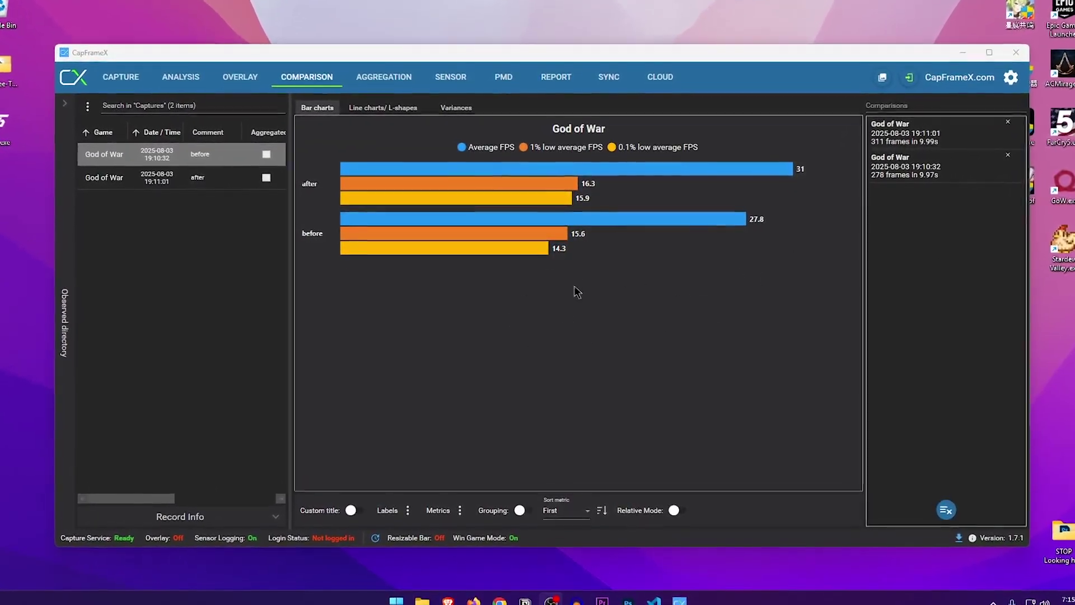
Switch to CapFrameX and compare the God of War before and after bars as percentages and as FPS values
left_click(553, 173)
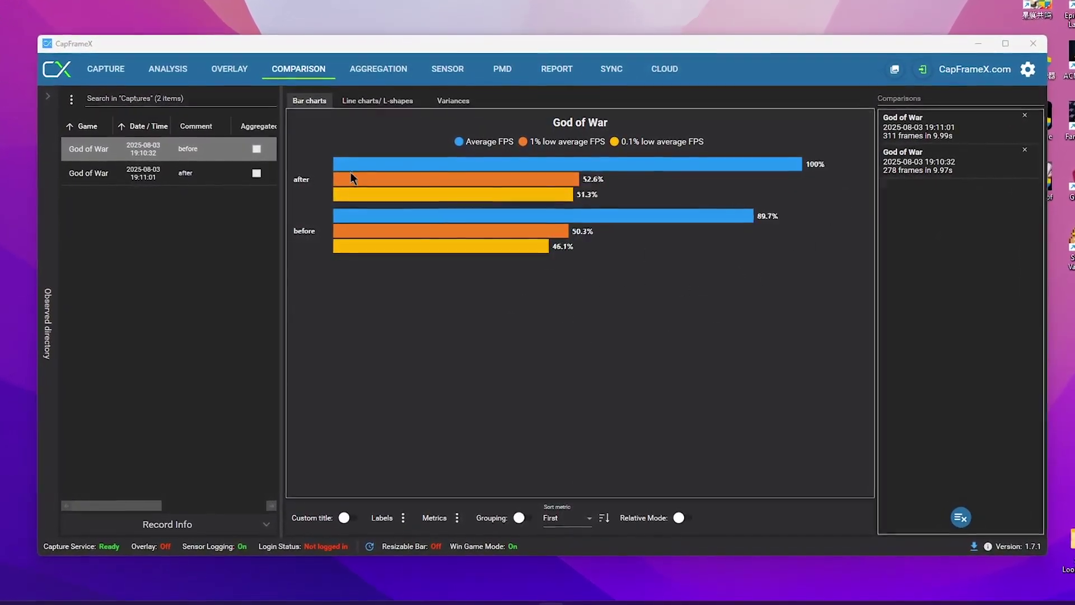
left_click(391, 168)
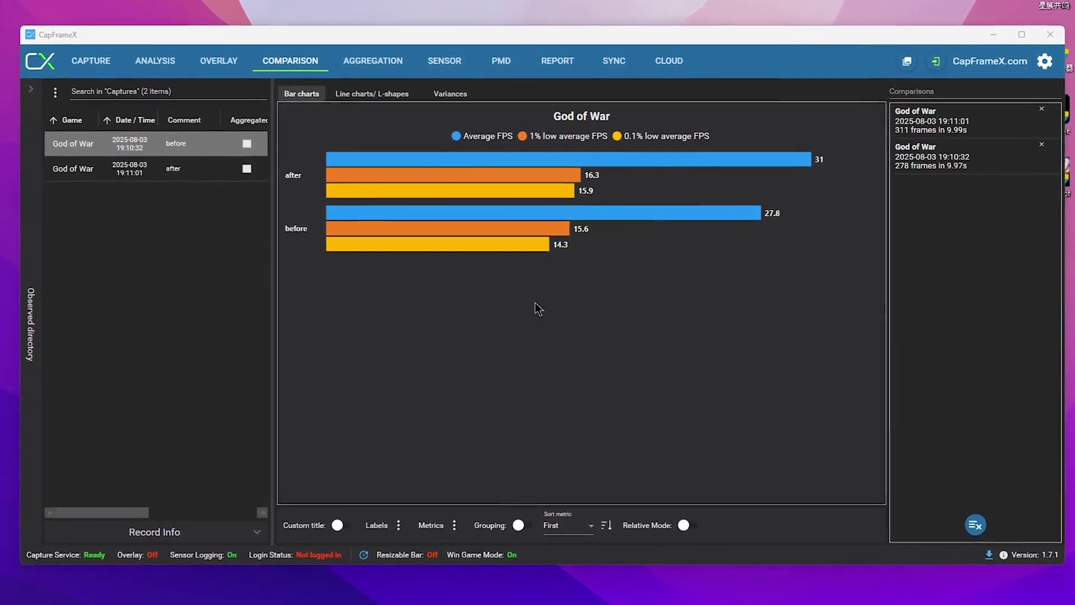